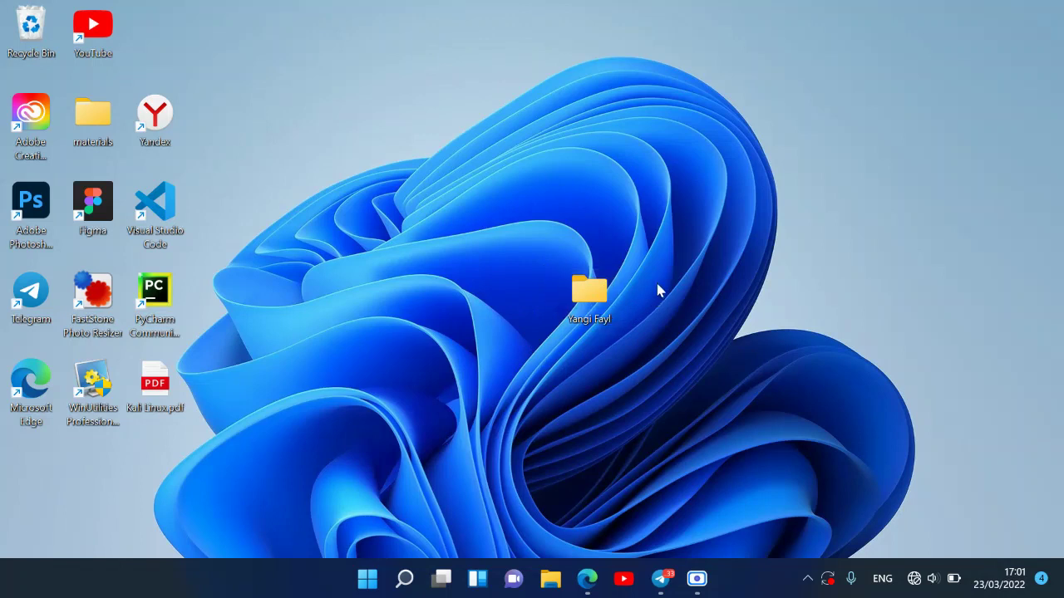
- Create a new folder on the desktop named 'Yangi Fayl2'
{"action": "right_click", "coordinate": [681, 171]}
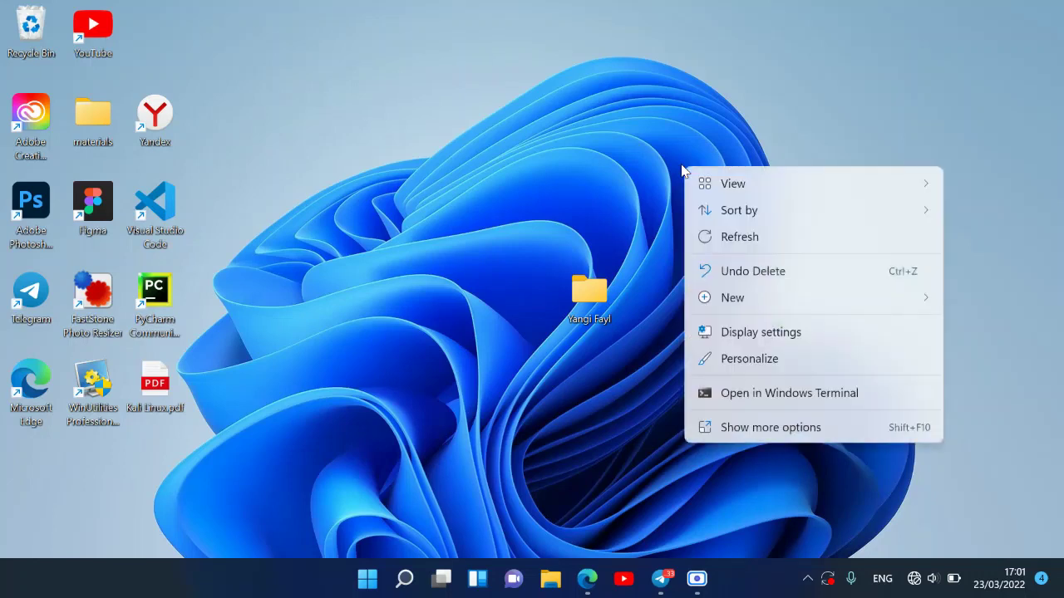
{"action": "mouse_move", "coordinate": [769, 295]}
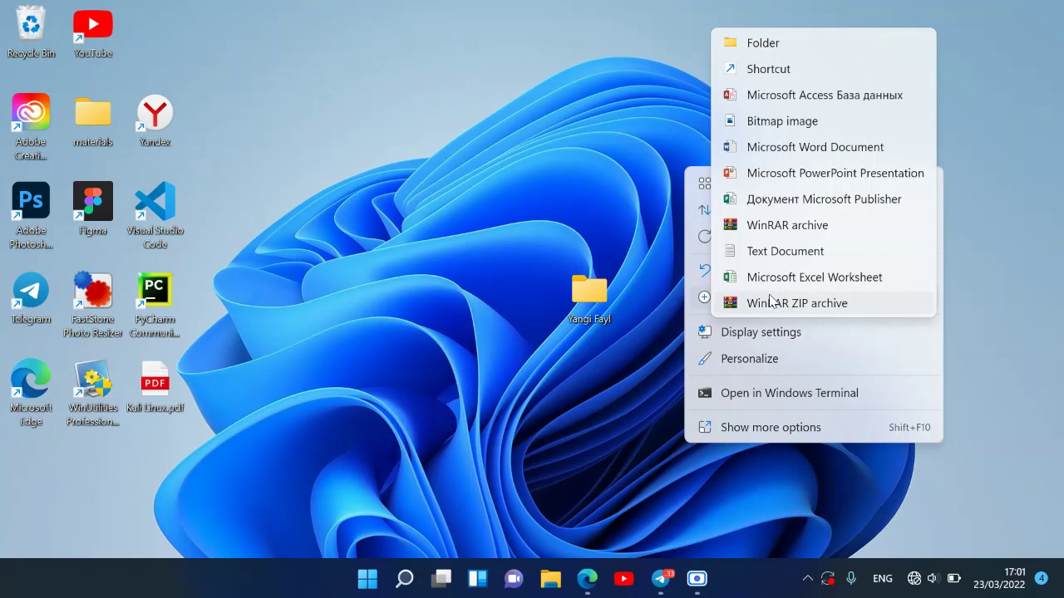
{"action": "left_click", "coordinate": [762, 43]}
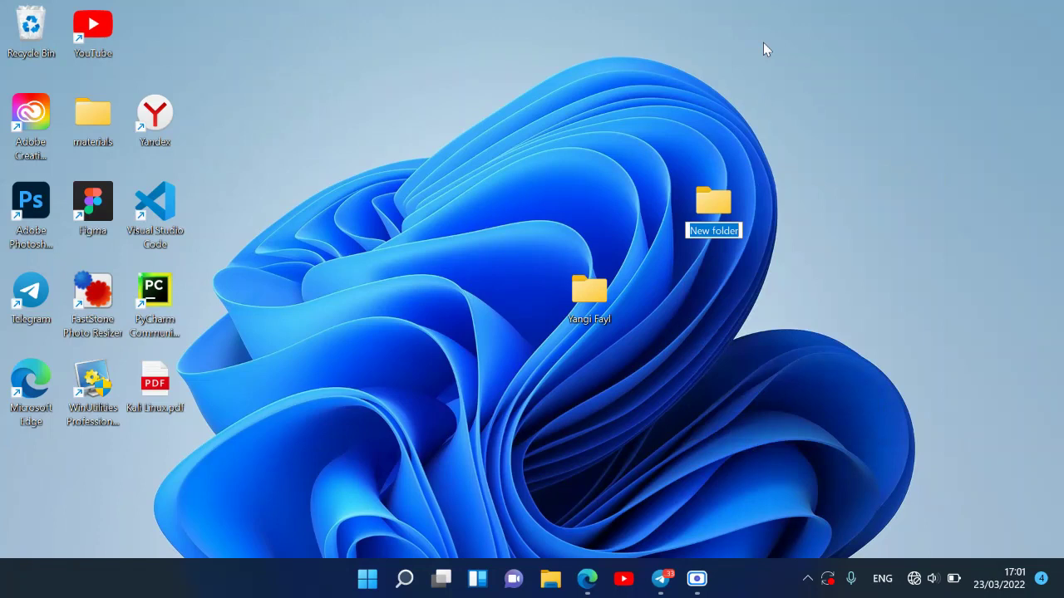
{"action": "key", "text": "BackSpace"}
{"action": "type", "text": "Yangi"}
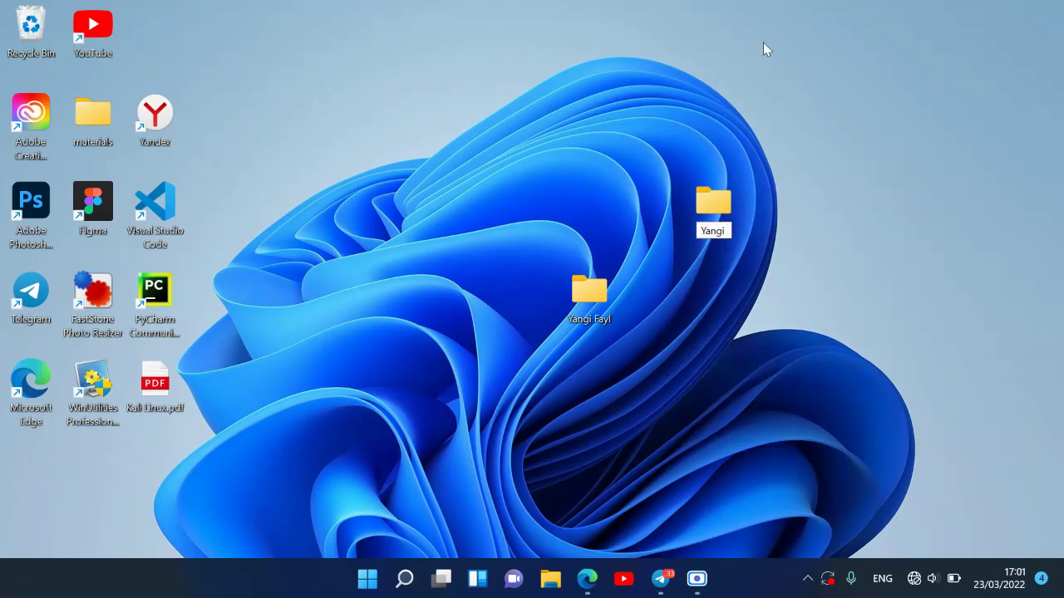
{"action": "type", "text": " Fayl2"}
{"action": "key", "text": "Return"}
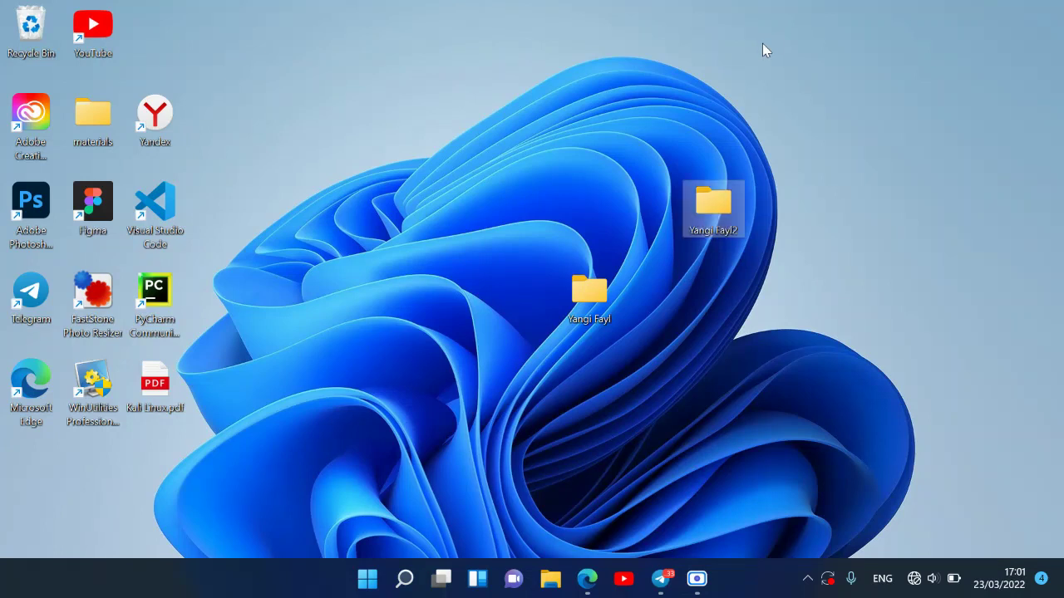
{"action": "left_click", "coordinate": [774, 213]}
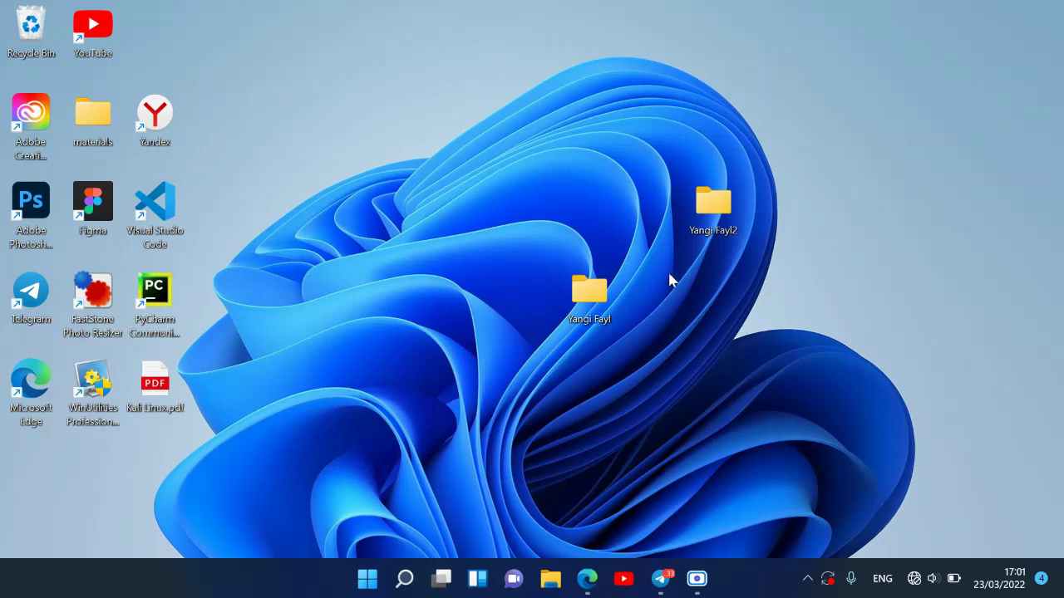
- Bring up the Yangi Fayl folder's actions menu, then dismiss it
{"action": "right_click", "coordinate": [593, 297]}
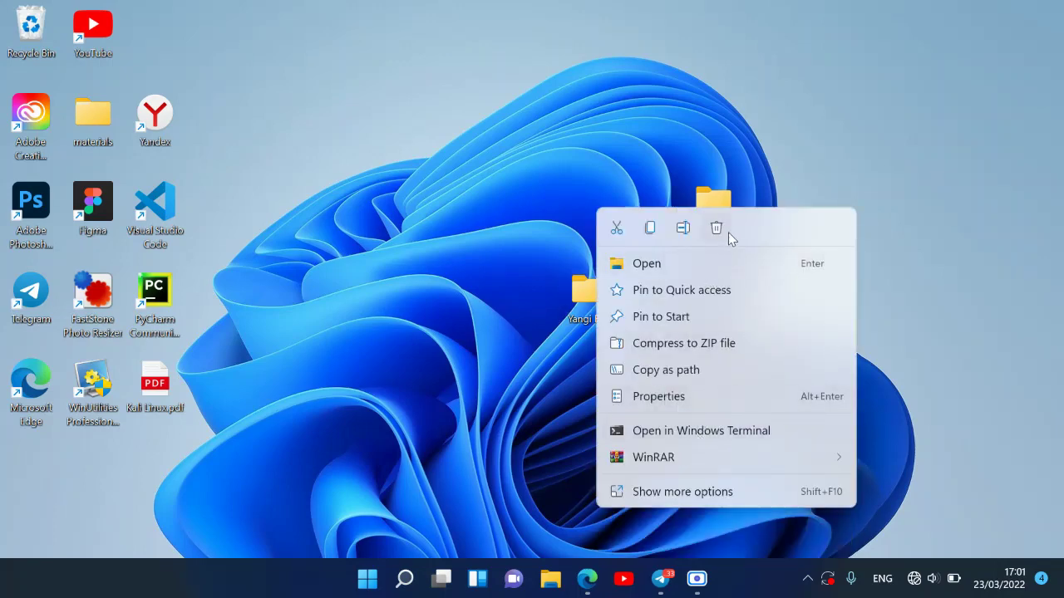
{"action": "key", "text": "Escape"}
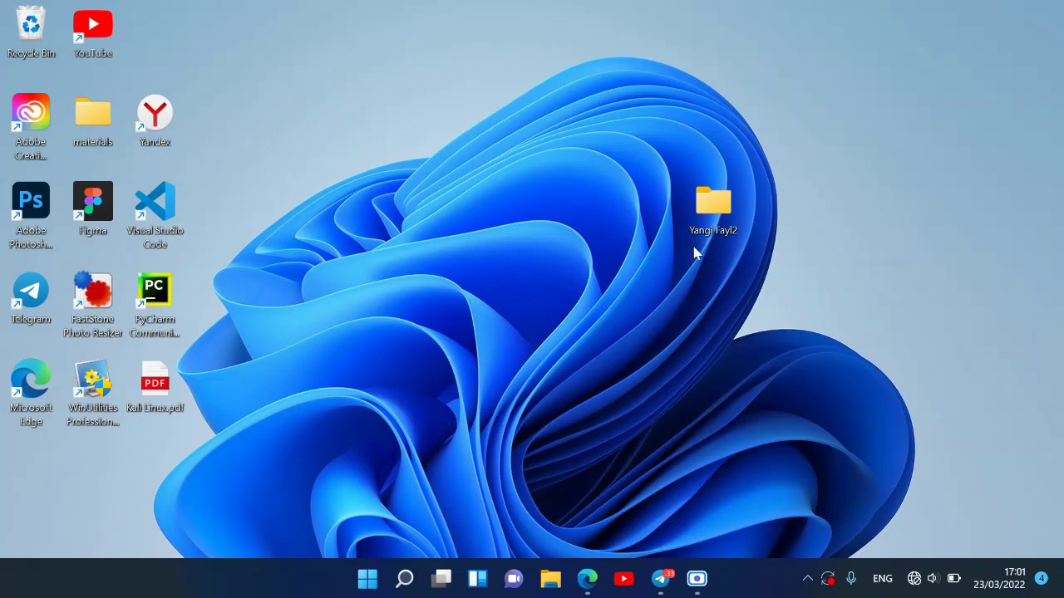
- Open WinRAR's Add to archive settings for Yangi Fayl2, proposing 'Yangi Fayl2.rar' in RAR format
{"action": "right_click", "coordinate": [715, 205]}
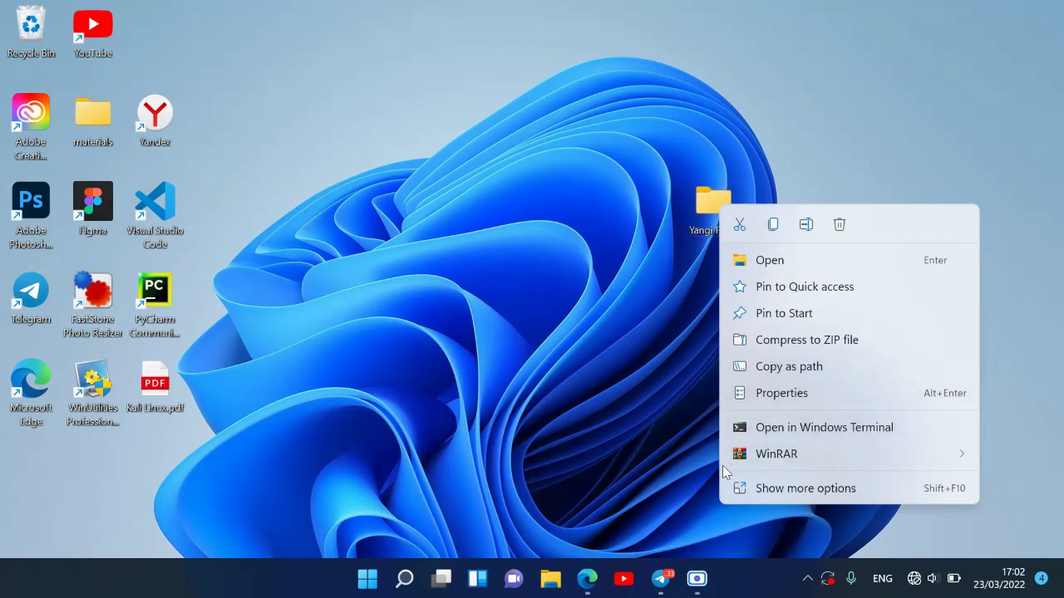
{"action": "mouse_move", "coordinate": [731, 461]}
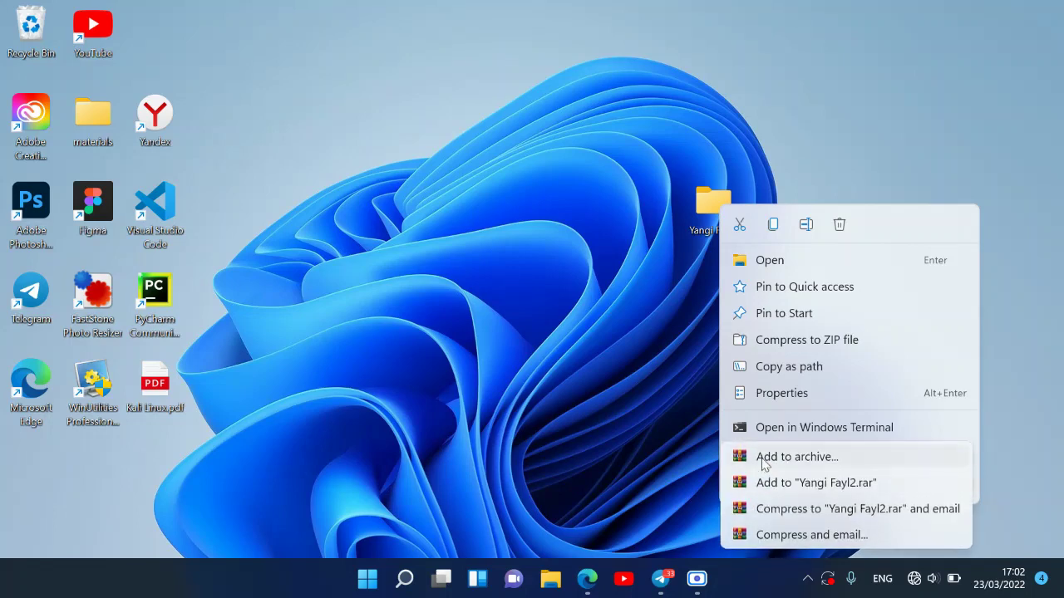
{"action": "left_click", "coordinate": [761, 459]}
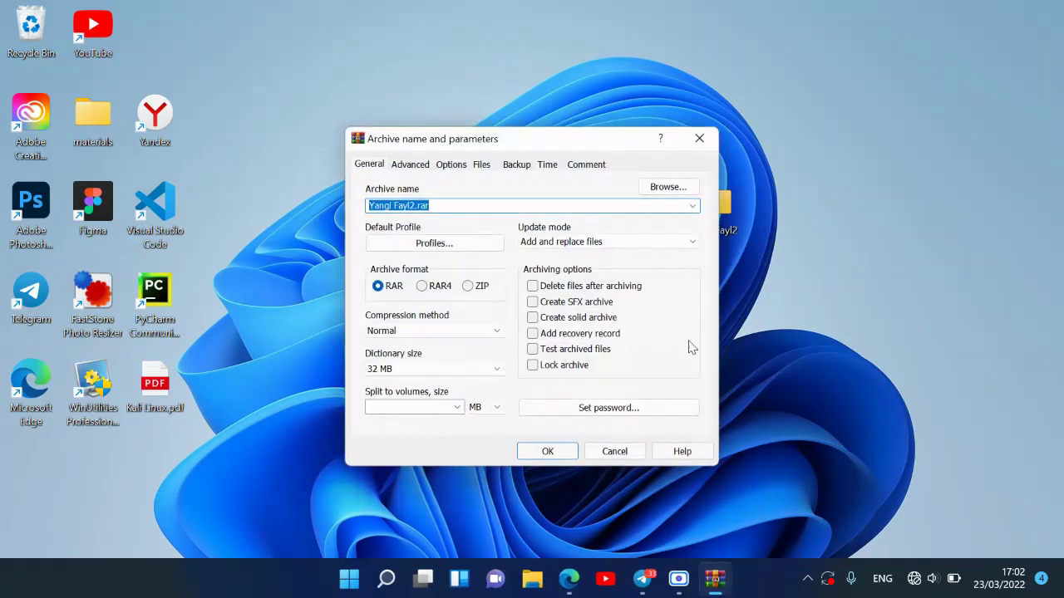
- Protect the archive with a password and create 'Yangi Fayl2.rar' on the desktop
{"action": "left_click", "coordinate": [451, 206]}
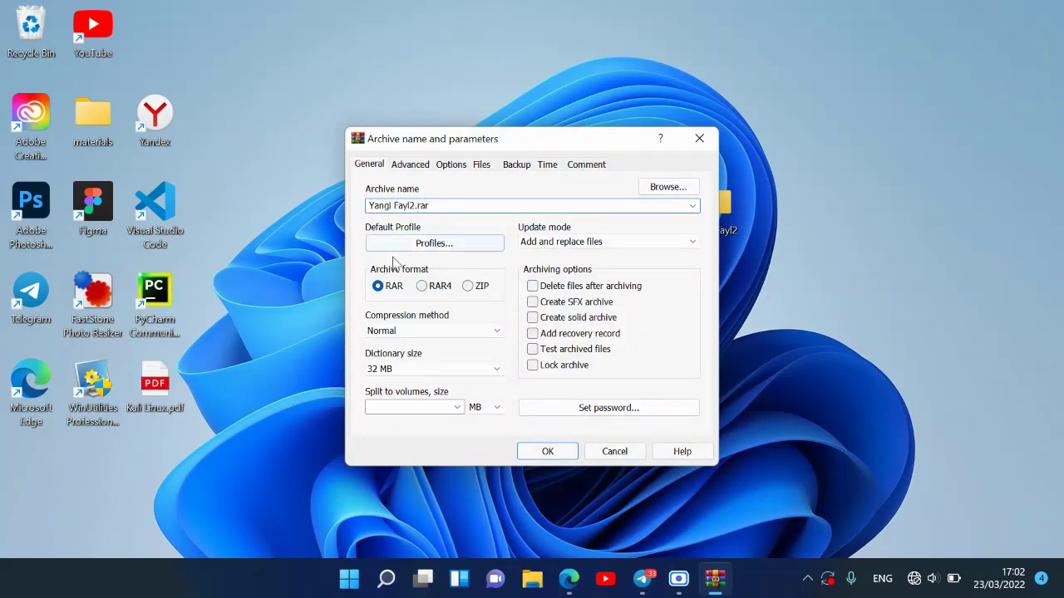
{"action": "left_click", "coordinate": [615, 411]}
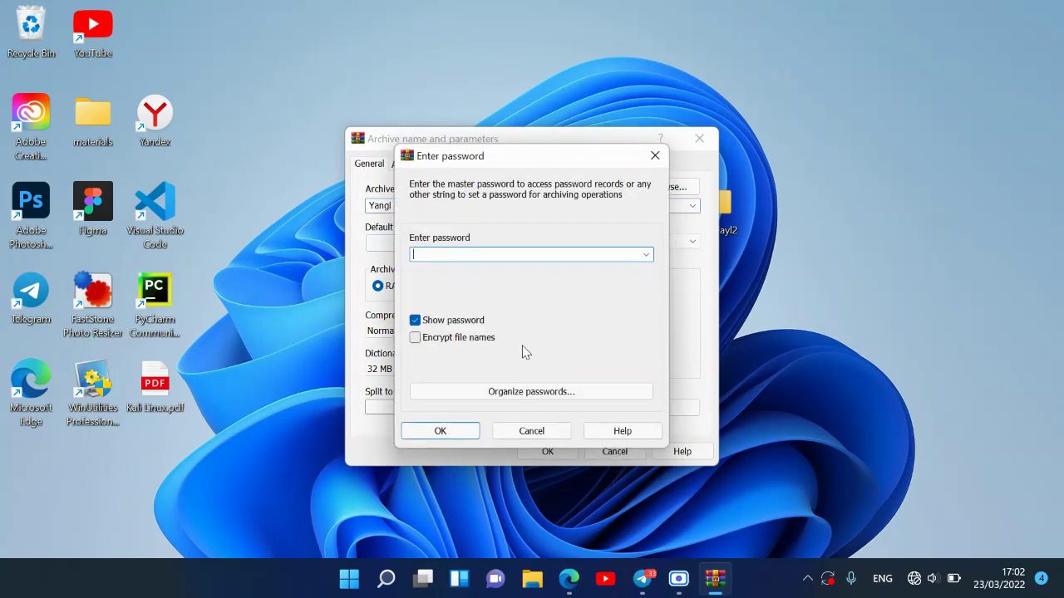
{"action": "type", "text": "1234"}
{"action": "key", "text": "Return"}
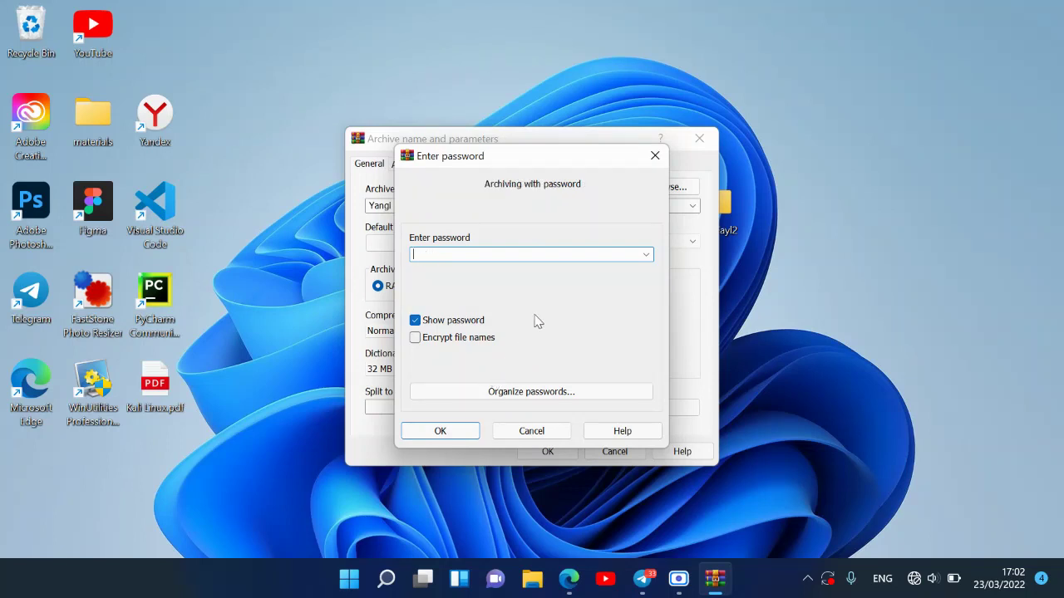
{"action": "left_click", "coordinate": [647, 254]}
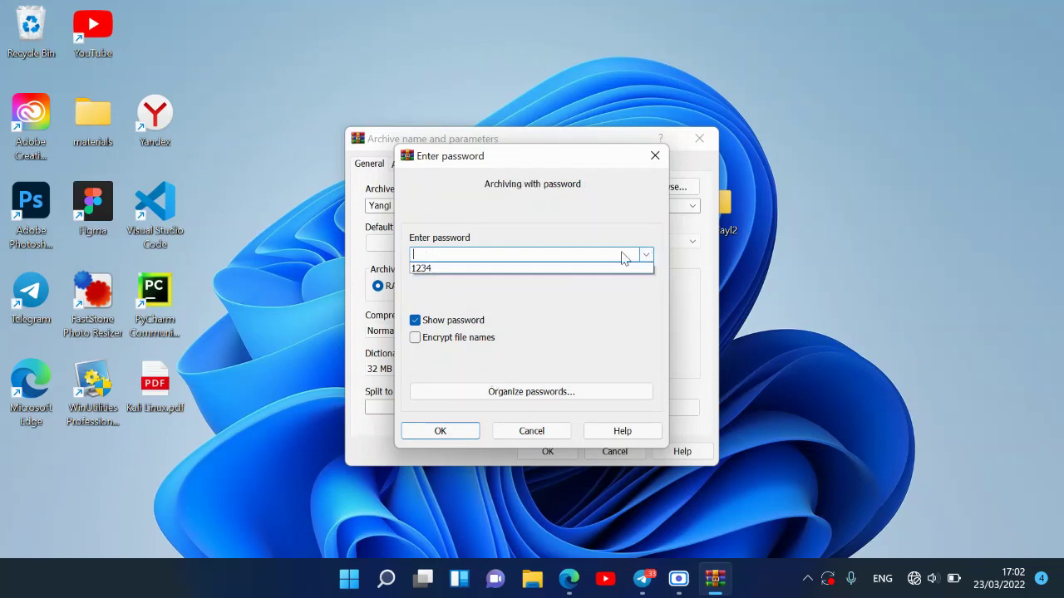
{"action": "left_click", "coordinate": [614, 253]}
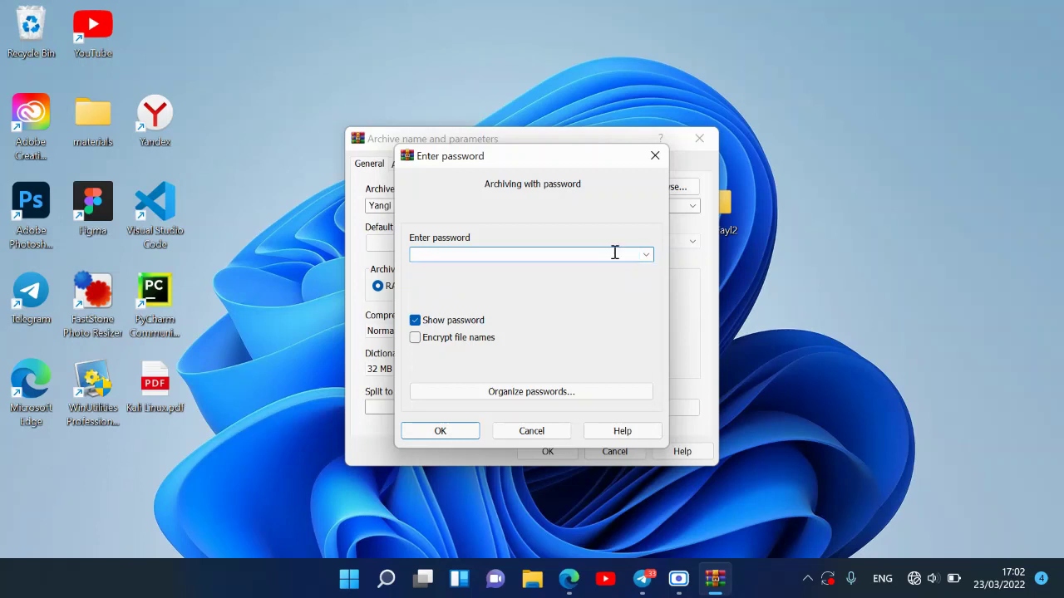
{"action": "type", "text": "123456"}
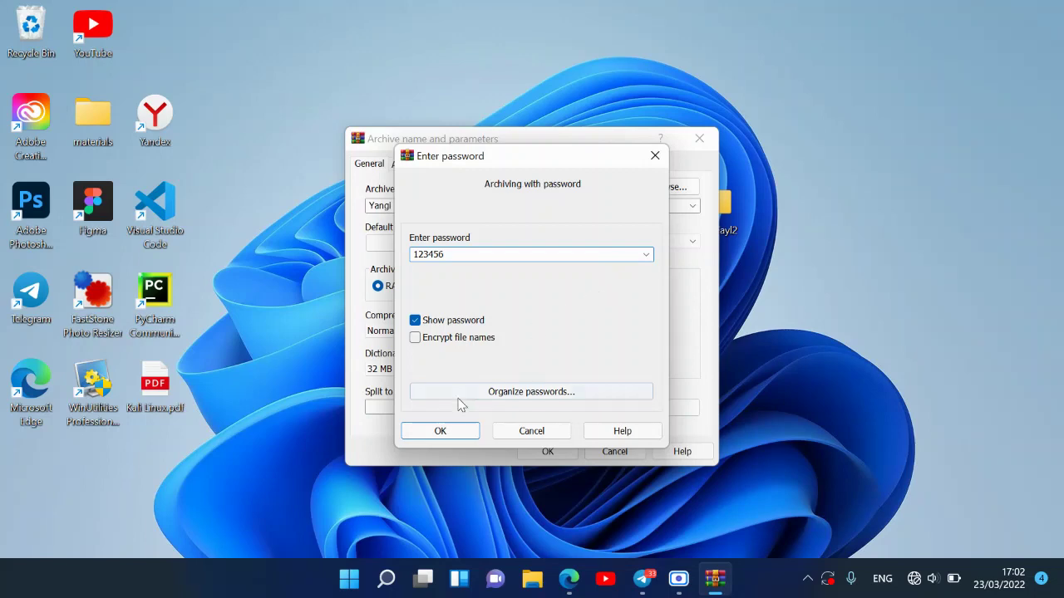
{"action": "left_click", "coordinate": [445, 434]}
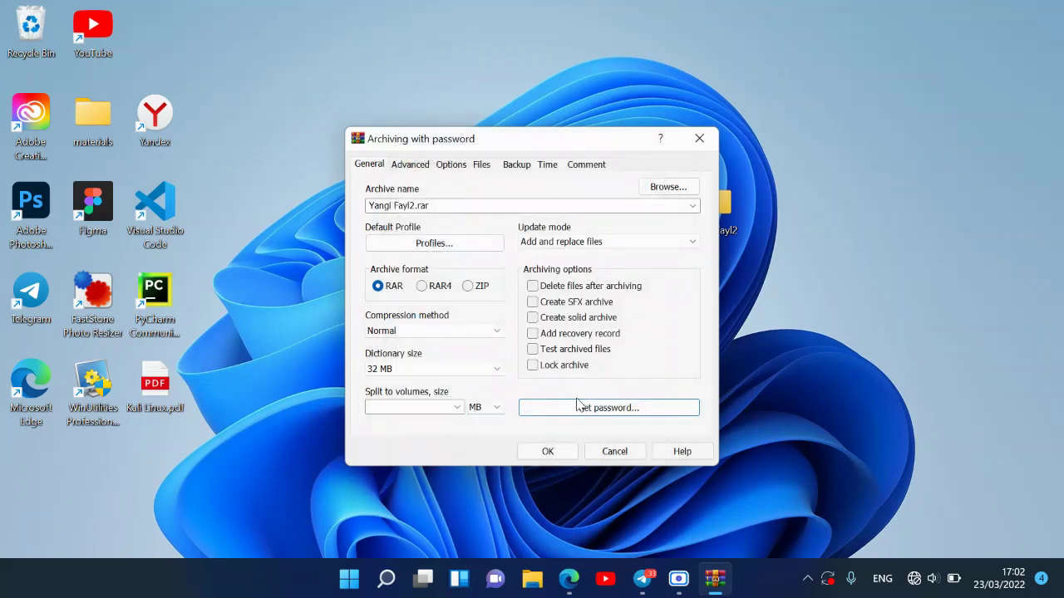
{"action": "left_click", "coordinate": [550, 453]}
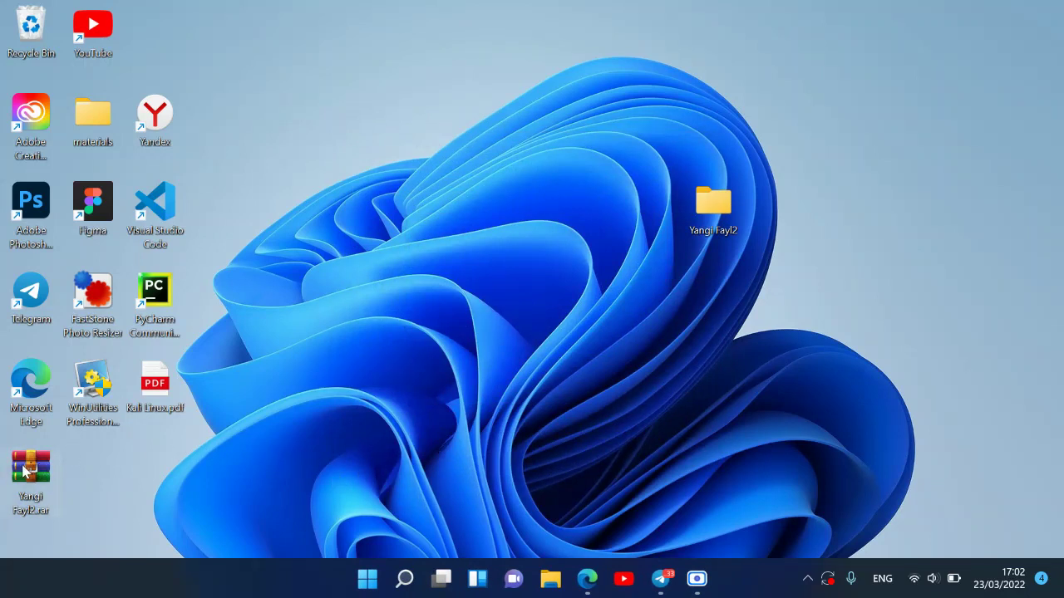
- Move Yangi Fayl2.rar beside the folder and start archiving the folder in ZIP format
{"action": "left_click_drag", "start_coordinate": [25, 471], "coordinate": [566, 223]}
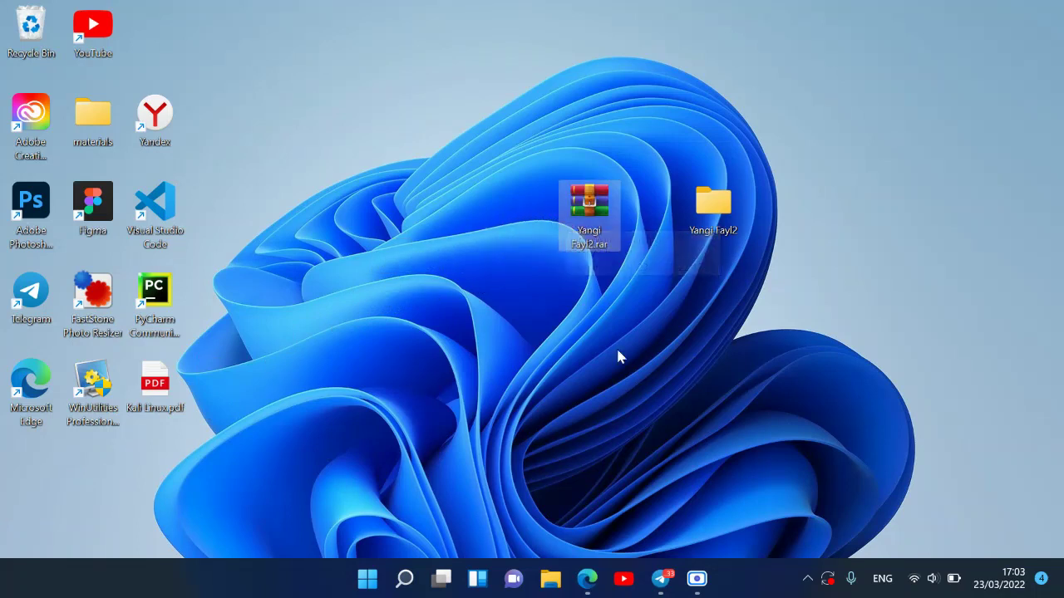
{"action": "right_click", "coordinate": [705, 211]}
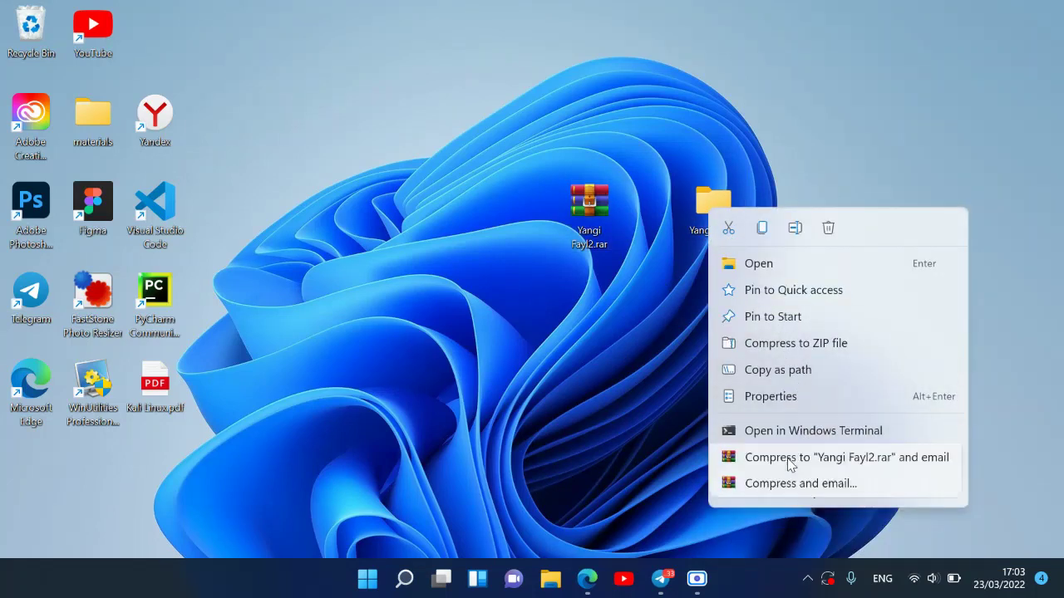
{"action": "left_click", "coordinate": [787, 461]}
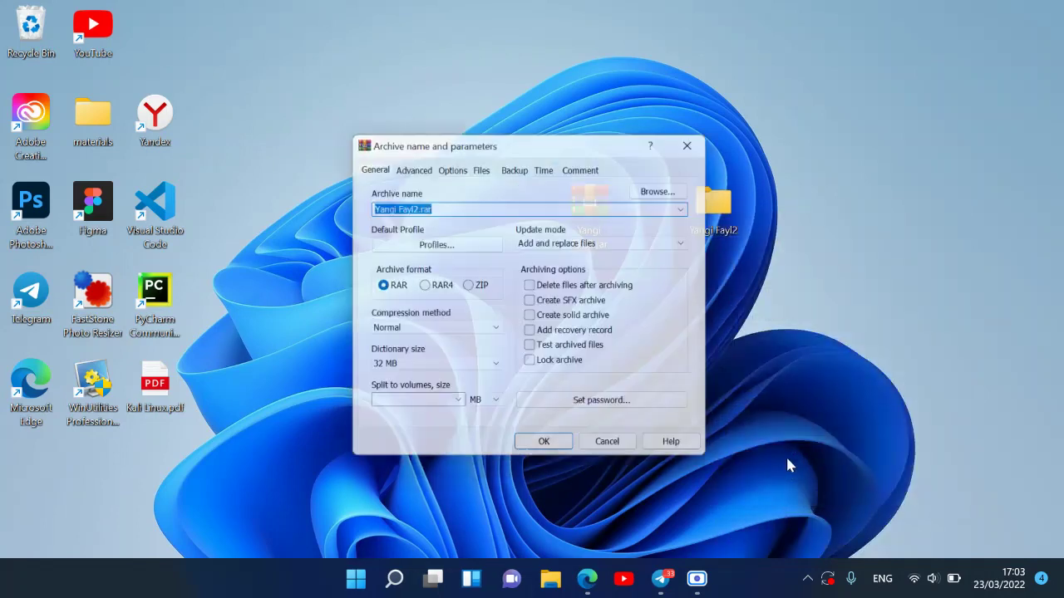
{"action": "left_click", "coordinate": [469, 287]}
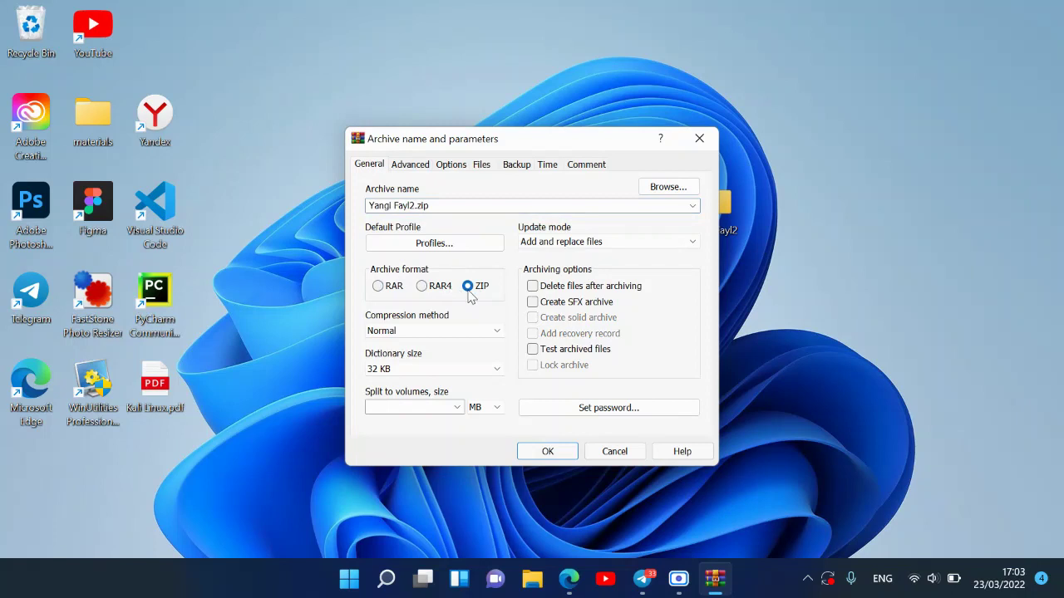
- Set a password, create 'Yangi Fayl2.zip', and move it beside Yangi Fayl2.rar
{"action": "left_click", "coordinate": [554, 406]}
{"action": "type", "text": "1"}
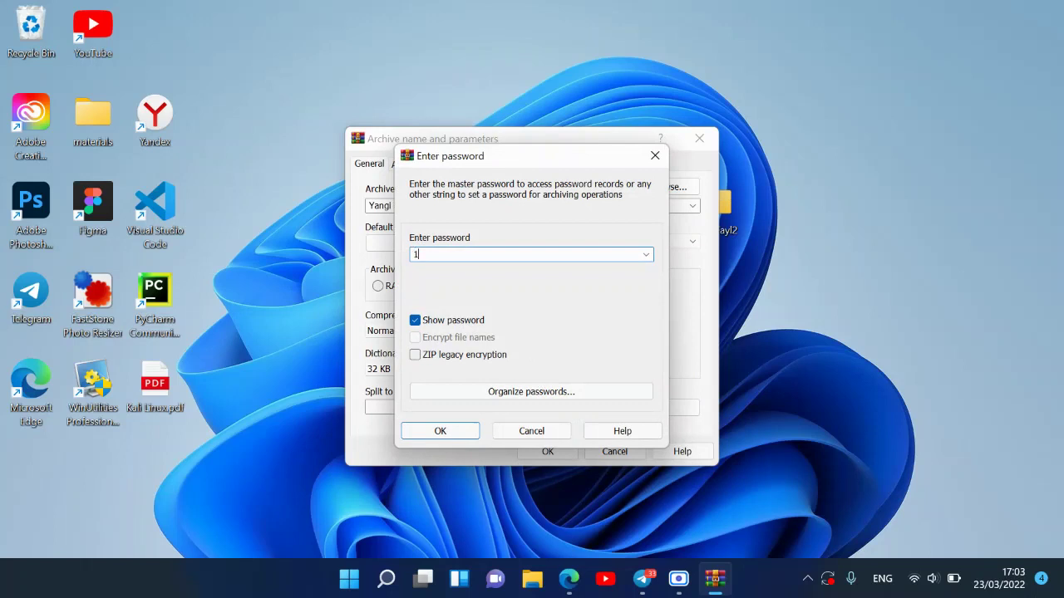
{"action": "type", "text": "2345678"}
{"action": "left_click", "coordinate": [442, 433]}
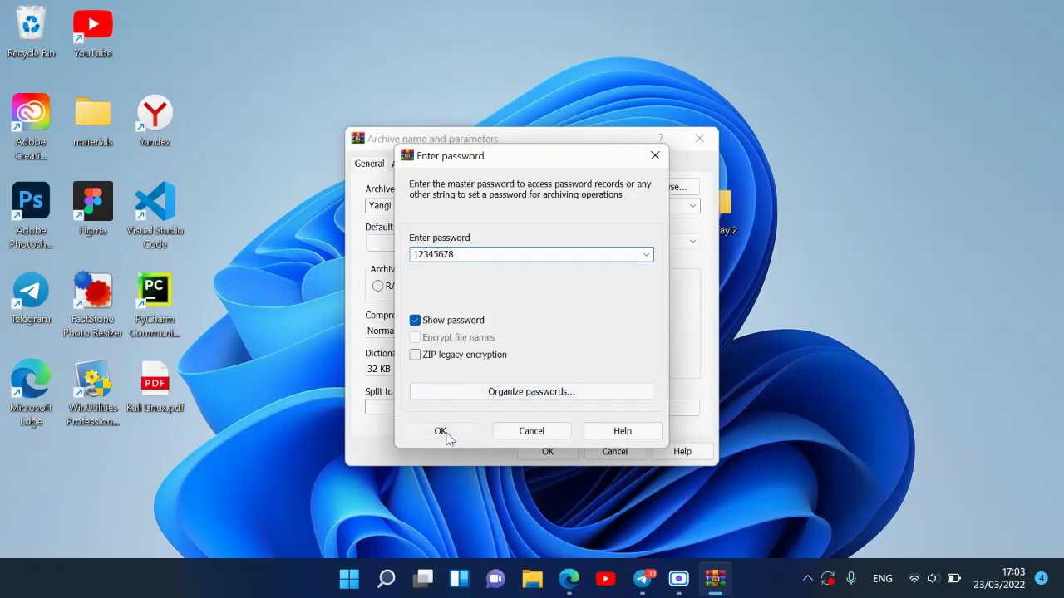
{"action": "left_click", "coordinate": [539, 449]}
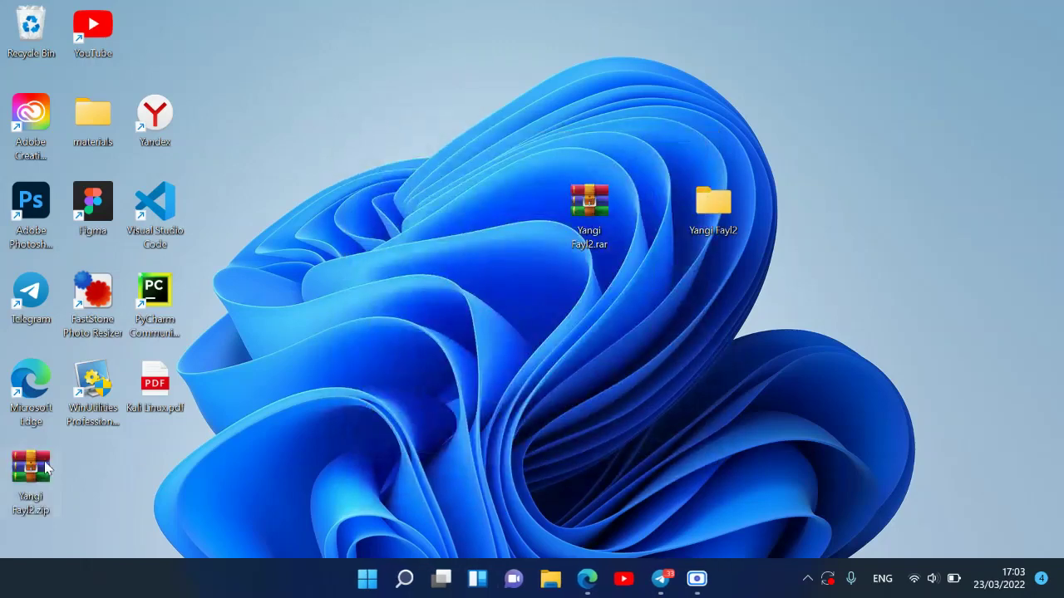
{"action": "left_click_drag", "start_coordinate": [30, 470], "coordinate": [534, 211]}
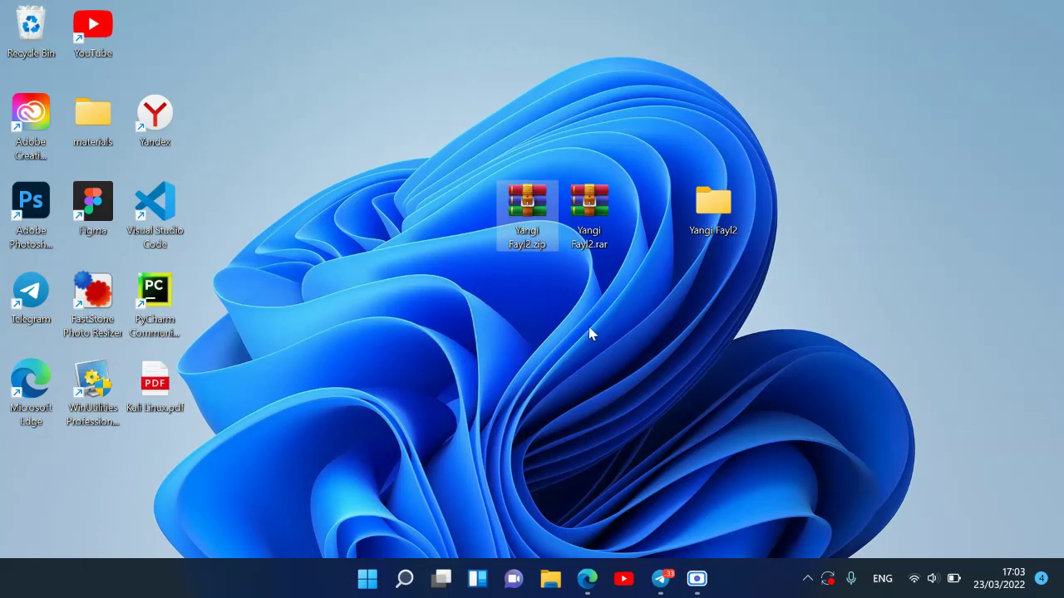
- Select the Yangi Fayl2.rar archive on the desktop
{"action": "left_click", "coordinate": [595, 218]}
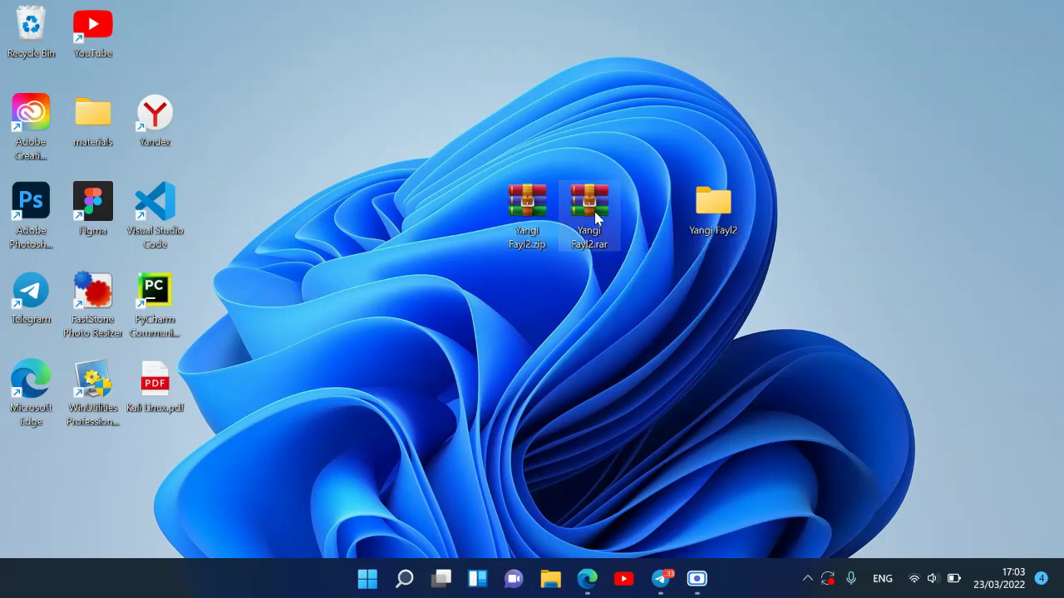
- Open the Yangi Fayl2 folder inside Yangi Fayl2.rar and choose the red-streak PNG to add
{"action": "double_click", "coordinate": [595, 218]}
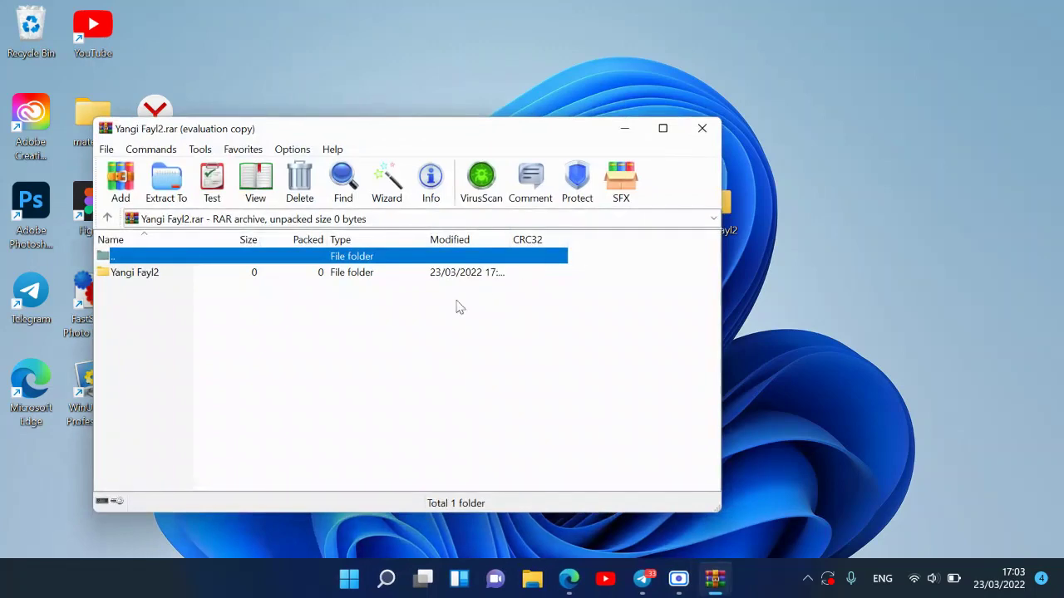
{"action": "double_click", "coordinate": [135, 272]}
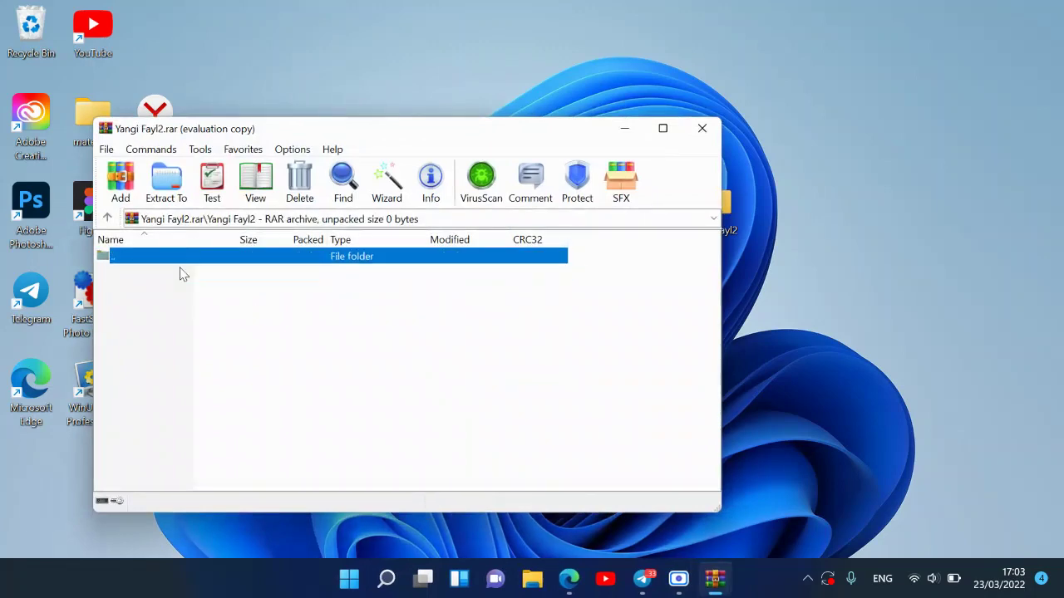
{"action": "left_click", "coordinate": [120, 177]}
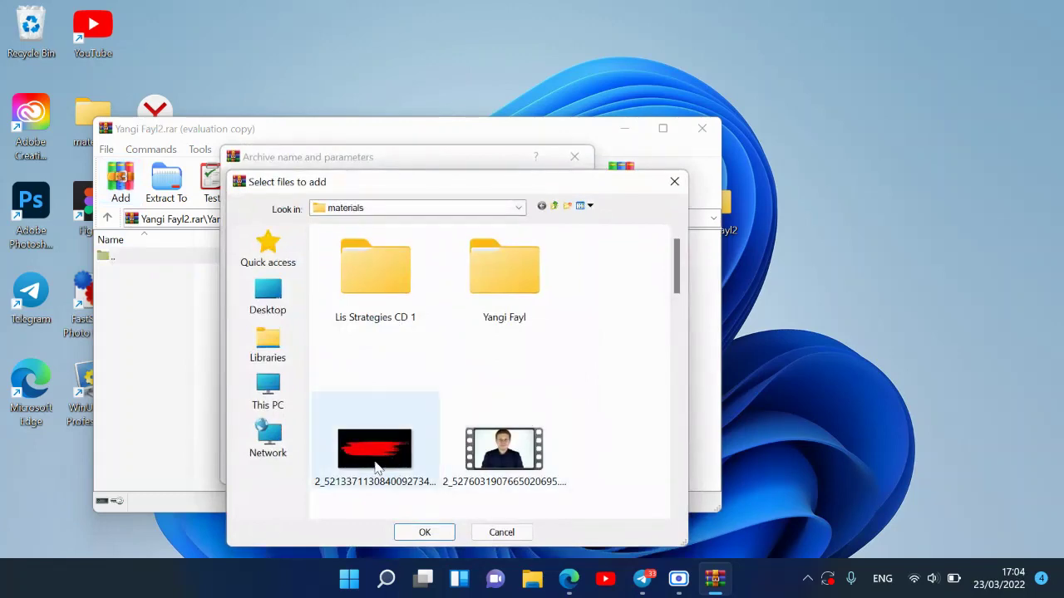
{"action": "left_click", "coordinate": [361, 470]}
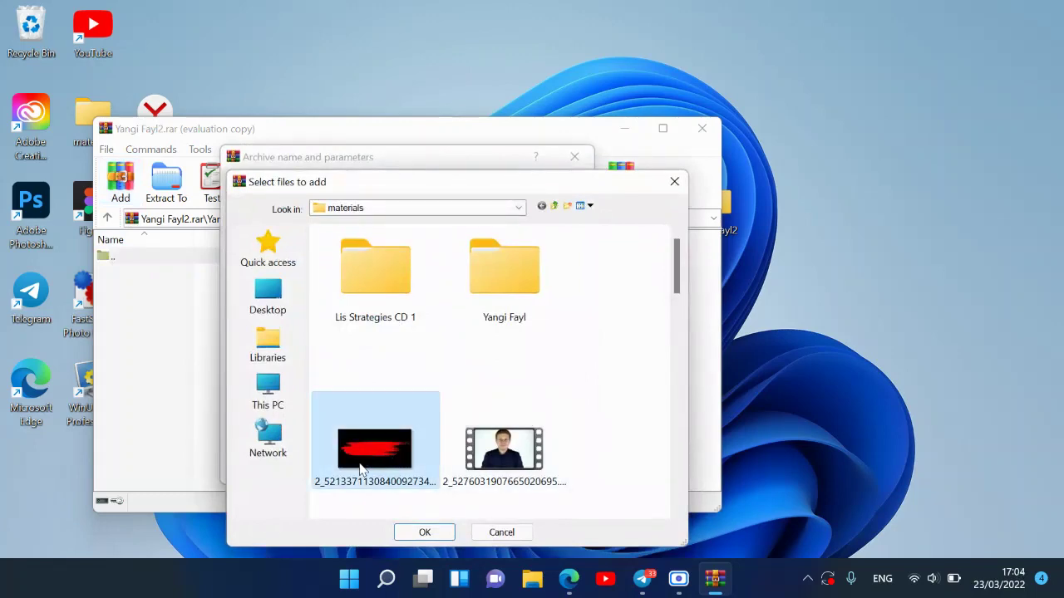
{"action": "left_click", "coordinate": [424, 532]}
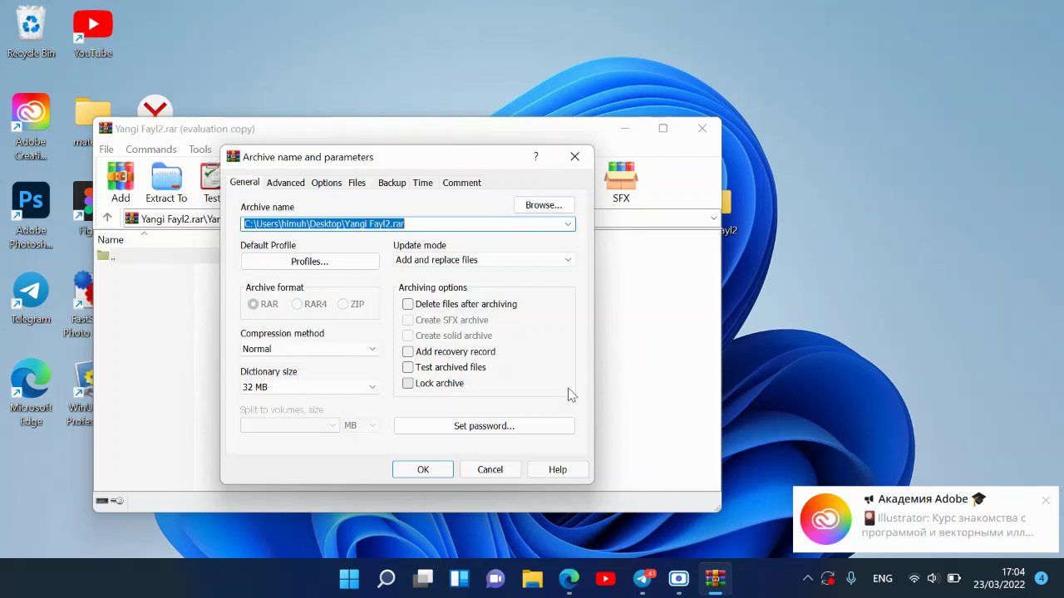
- Set a password and add the PNG to the RAR archive
{"action": "left_click", "coordinate": [466, 429]}
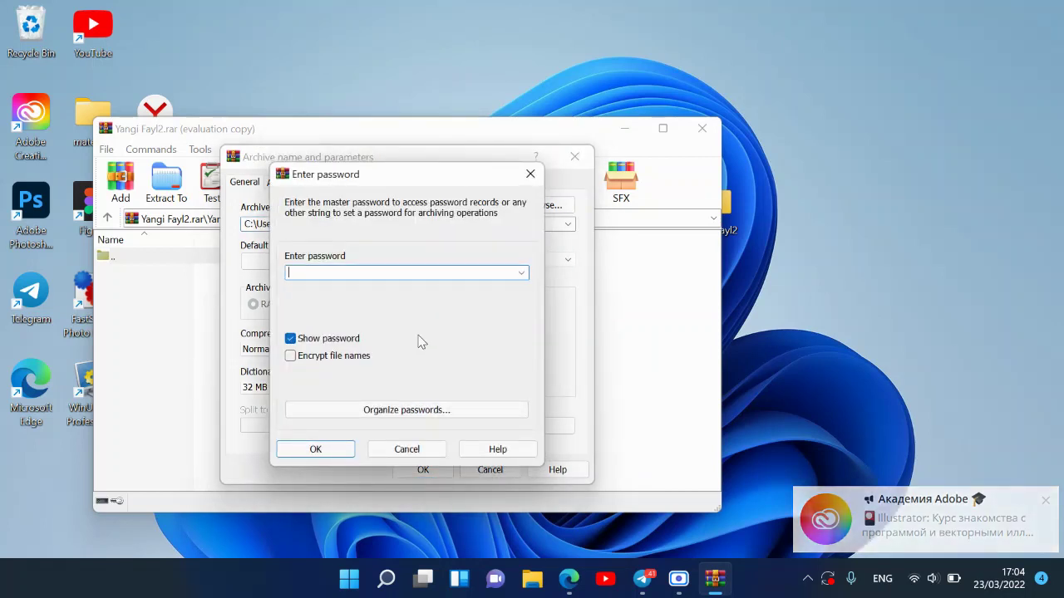
{"action": "type", "text": "12345"}
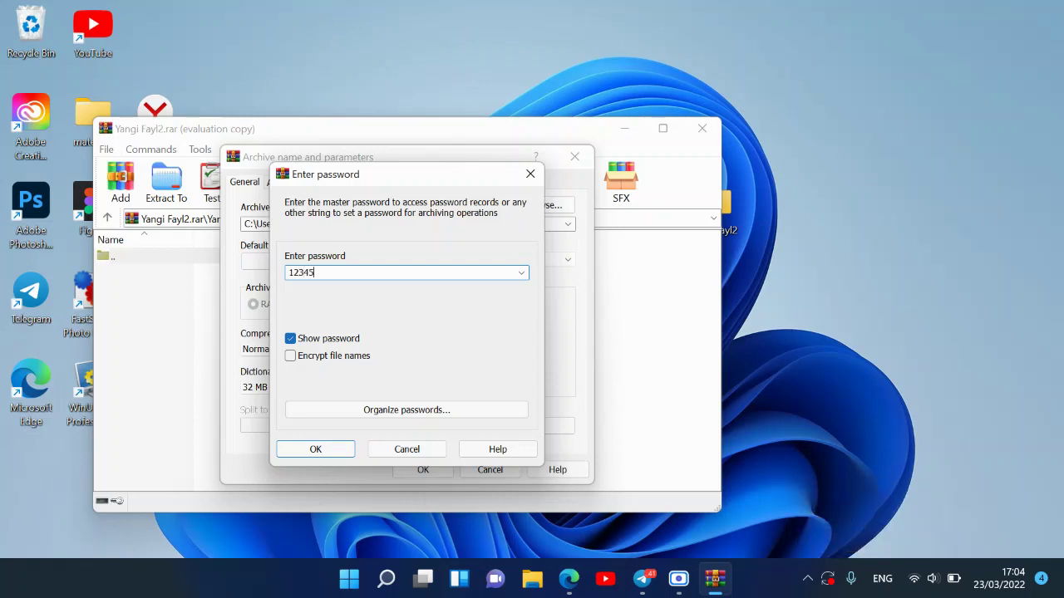
{"action": "left_click", "coordinate": [334, 450]}
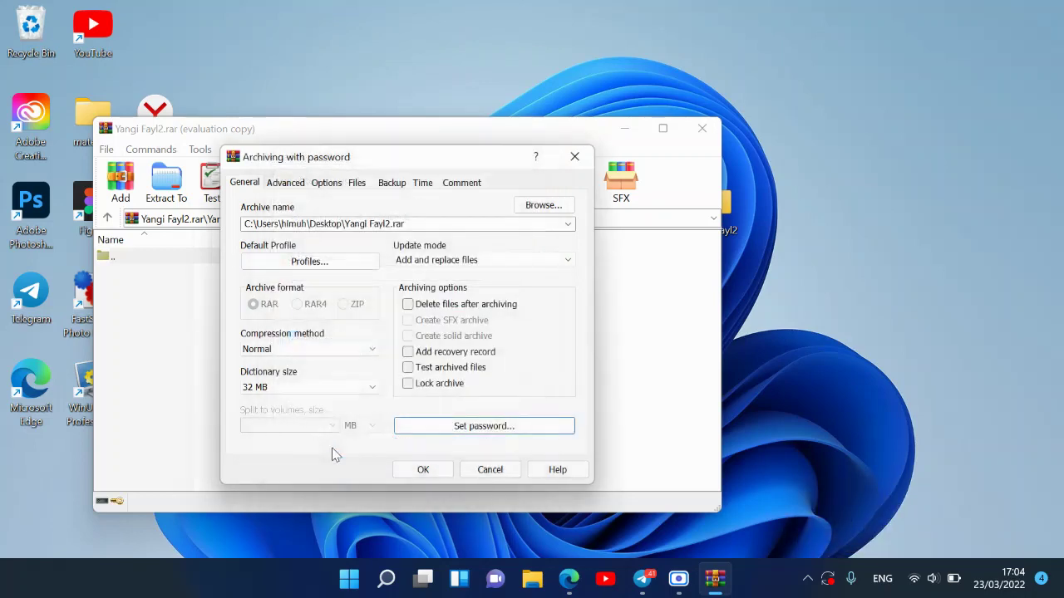
{"action": "left_click", "coordinate": [421, 470]}
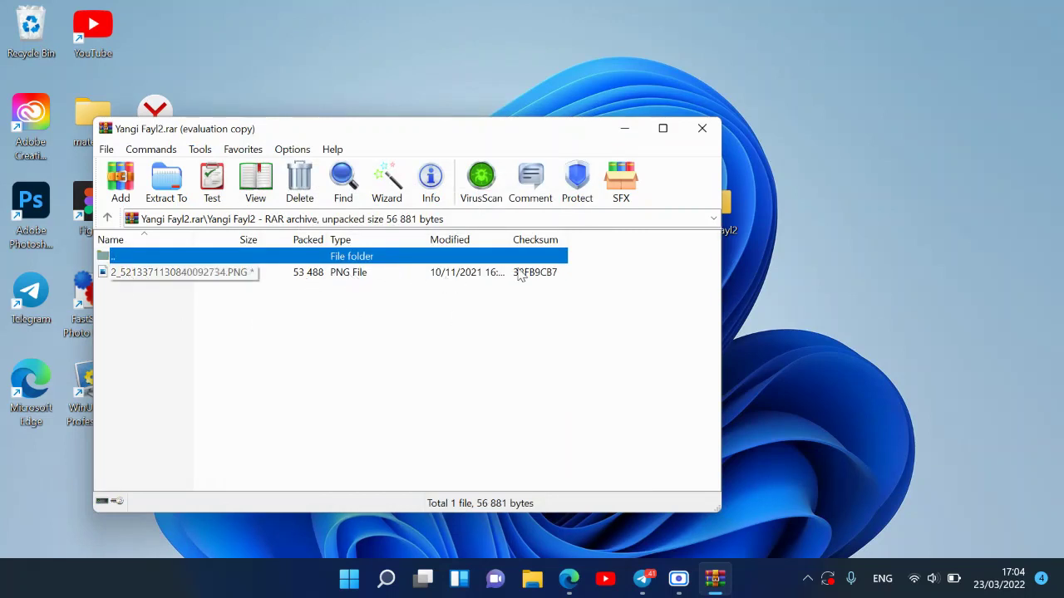
- Close the RAR, then add the telegram PNG into the Yangi Fayl2 folder of Yangi Fayl2.zip
{"action": "left_click", "coordinate": [705, 128]}
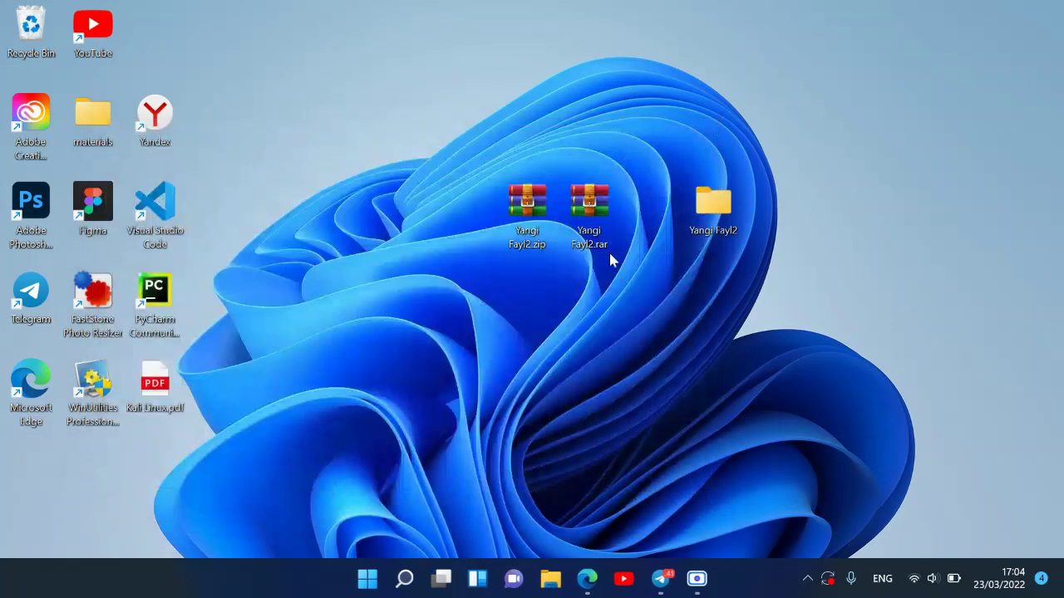
{"action": "double_click", "coordinate": [529, 210]}
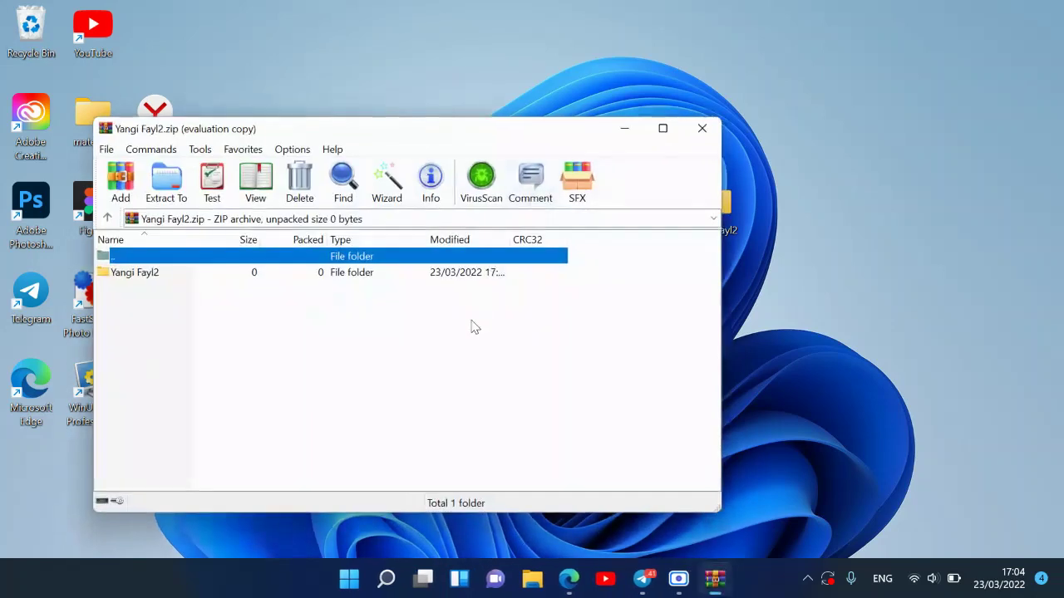
{"action": "double_click", "coordinate": [164, 276]}
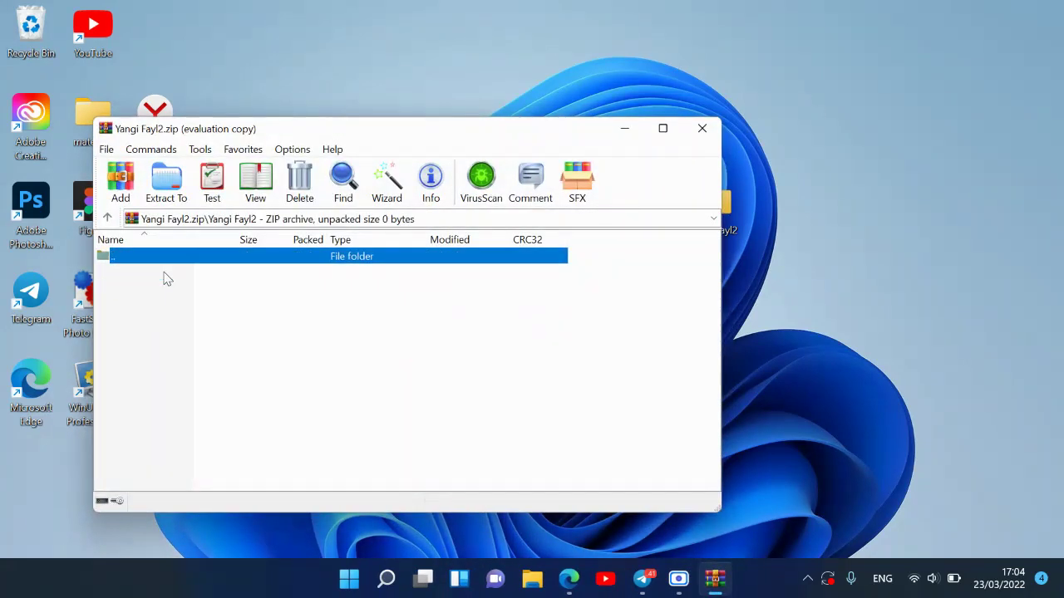
{"action": "left_click", "coordinate": [112, 184]}
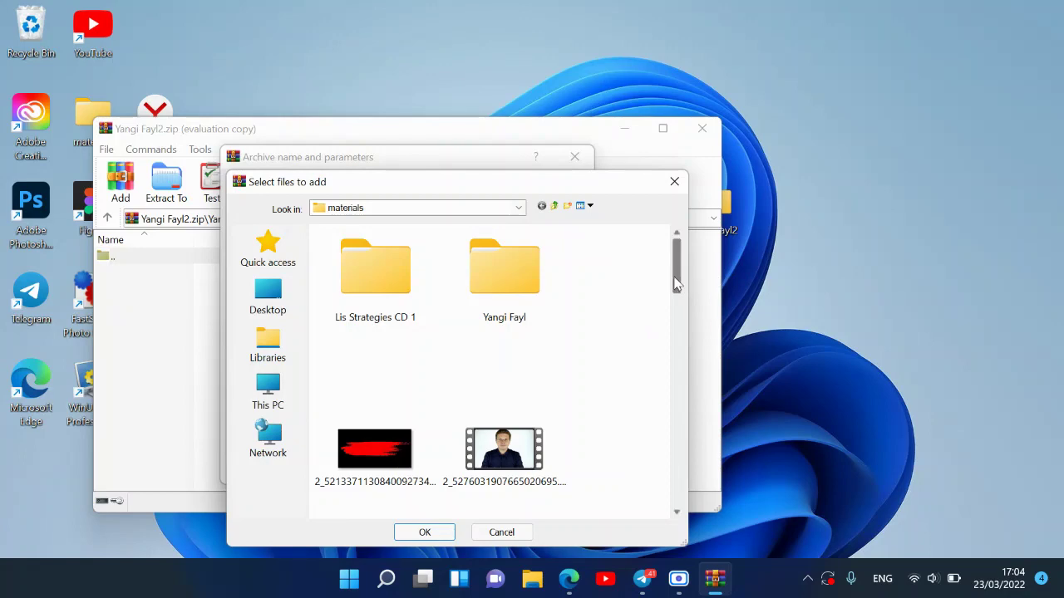
{"action": "left_click_drag", "start_coordinate": [673, 278], "coordinate": [665, 339]}
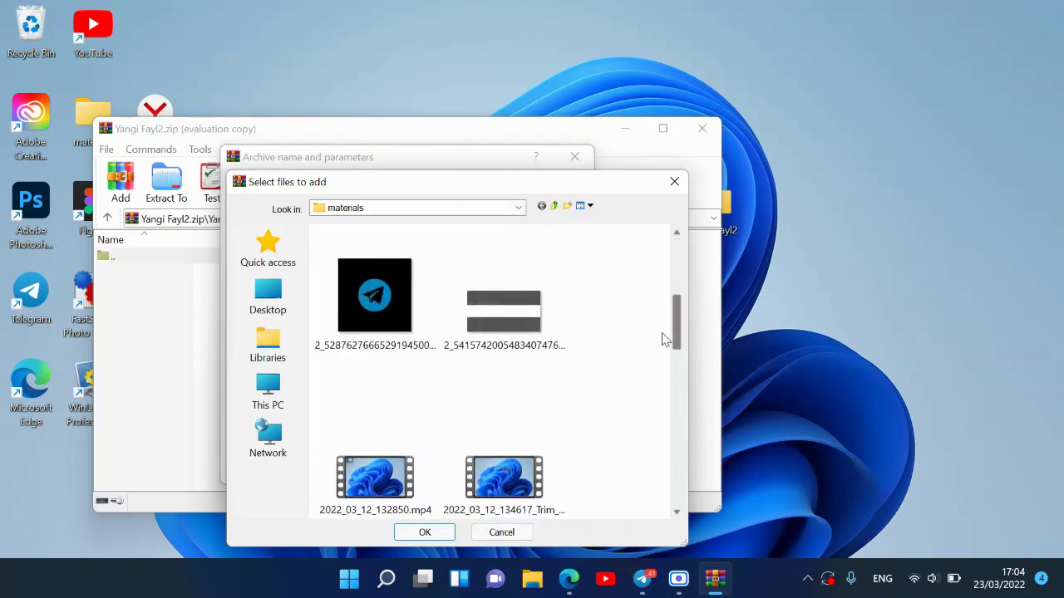
{"action": "double_click", "coordinate": [332, 268]}
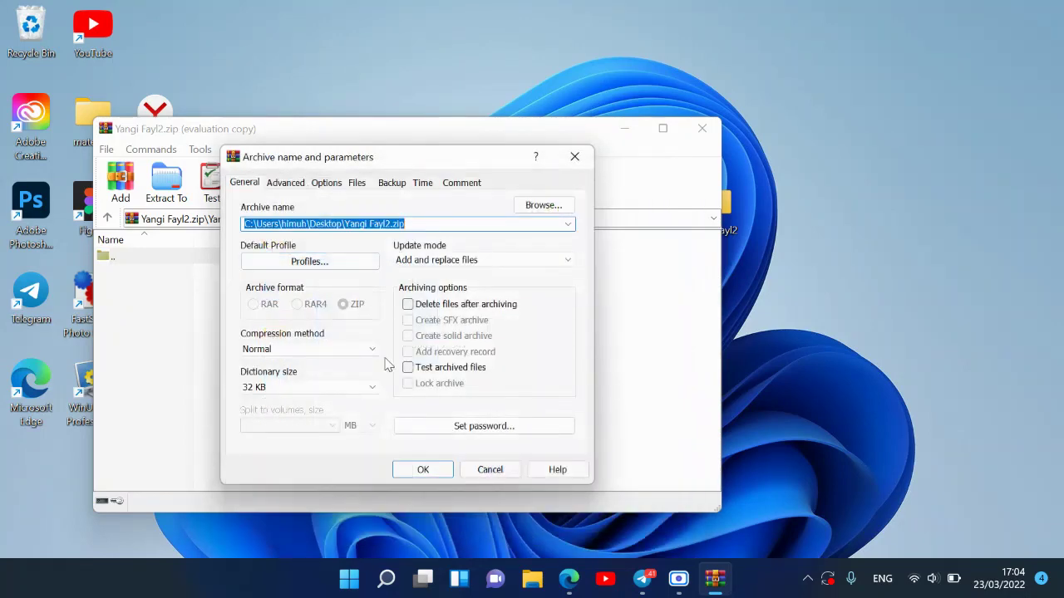
- Password-protect the added PNG in the ZIP and close the archive window
{"action": "left_click", "coordinate": [459, 429]}
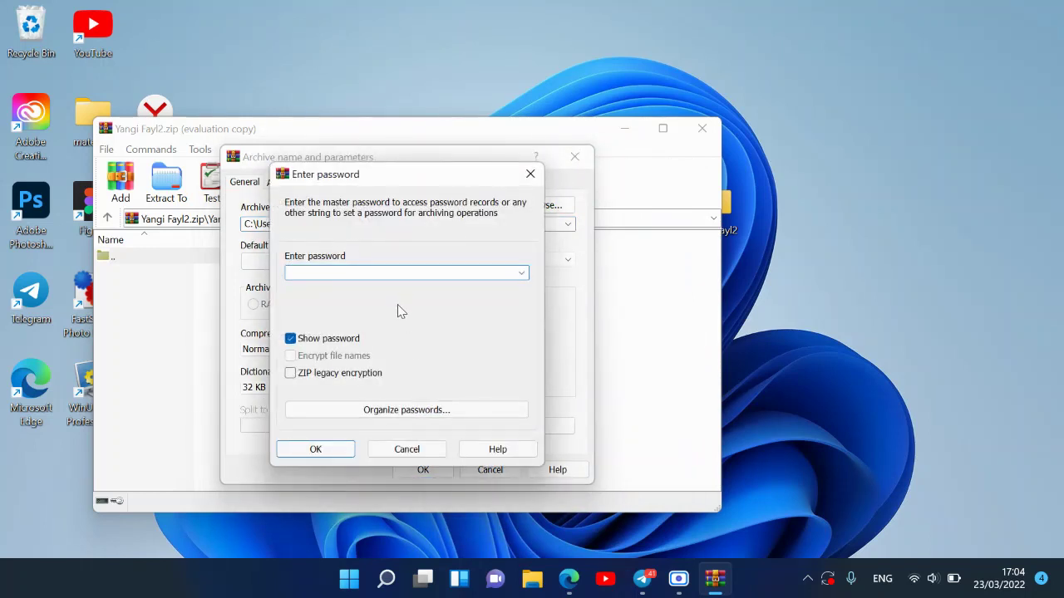
{"action": "type", "text": "123456"}
{"action": "left_click", "coordinate": [339, 444]}
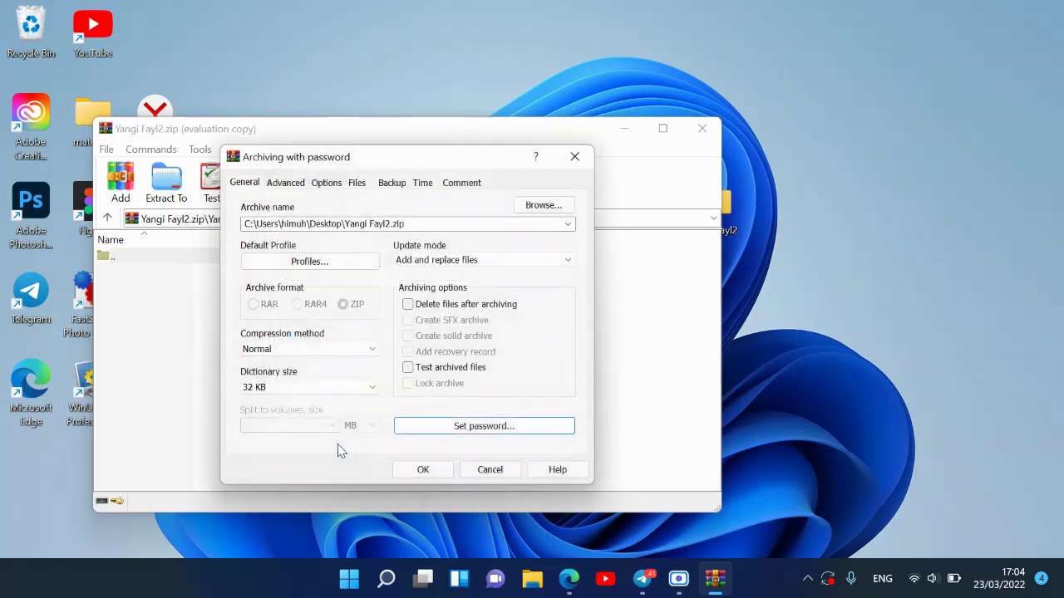
{"action": "left_click", "coordinate": [420, 469]}
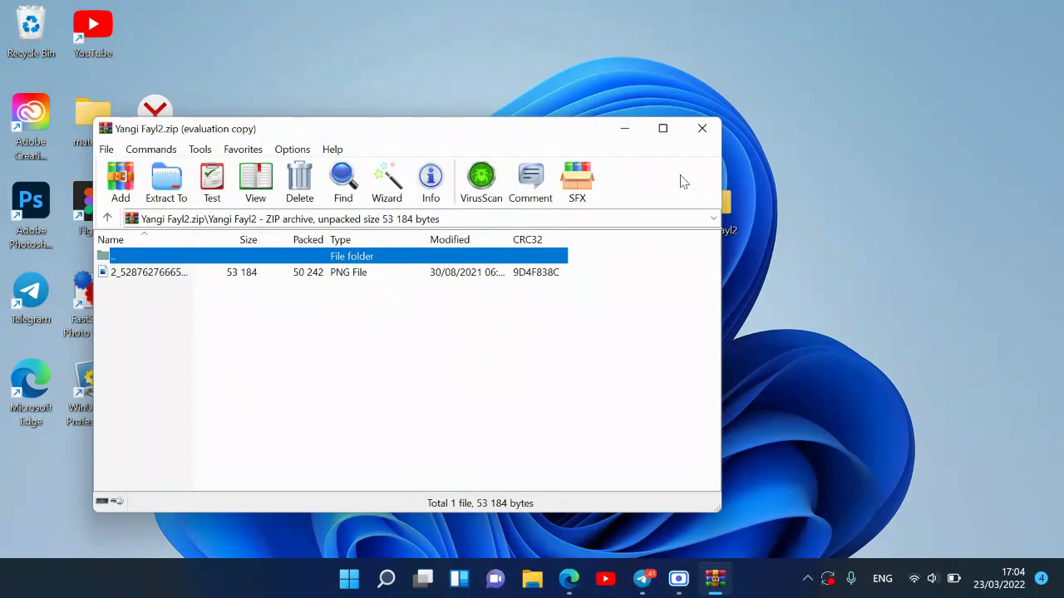
{"action": "left_click", "coordinate": [703, 129]}
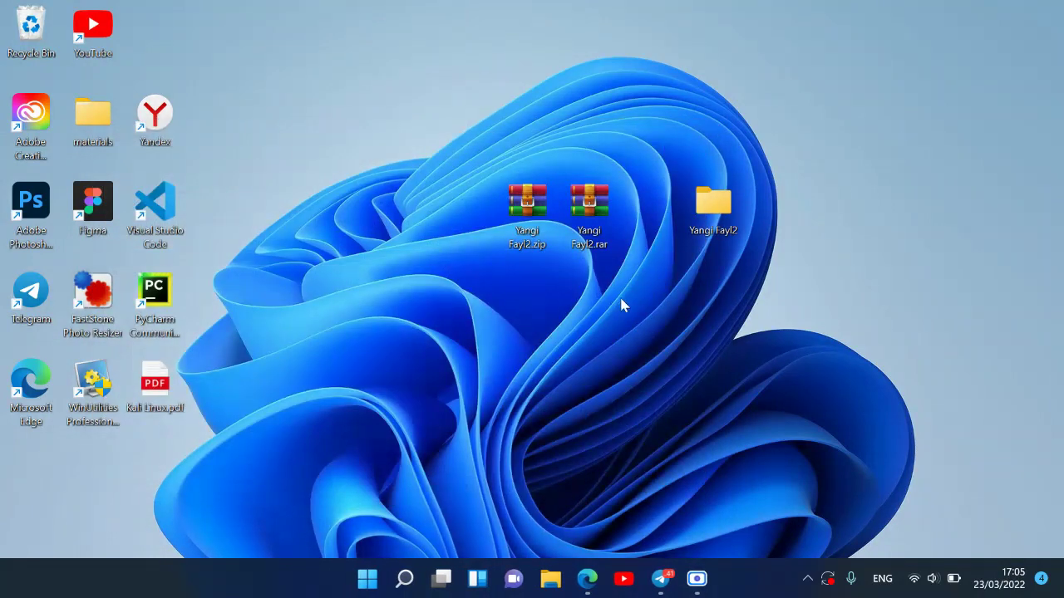
- Open Yangi Fayl2.rar's folder, select the PNG, and cancel the Extract to a specified folder dialog
{"action": "double_click", "coordinate": [592, 203]}
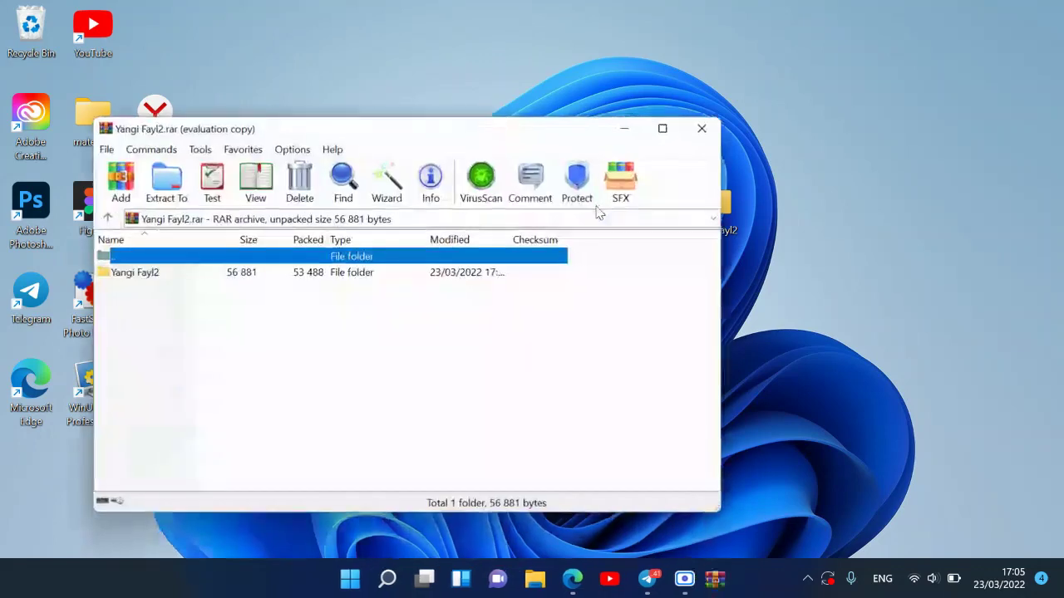
{"action": "double_click", "coordinate": [200, 274]}
{"action": "left_click", "coordinate": [173, 279]}
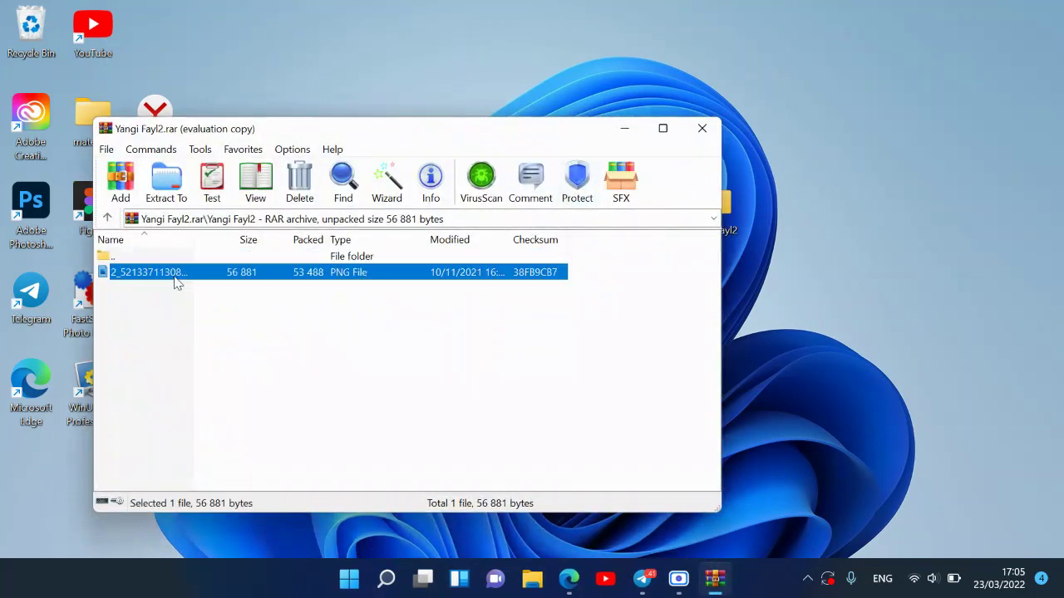
{"action": "left_click", "coordinate": [207, 327]}
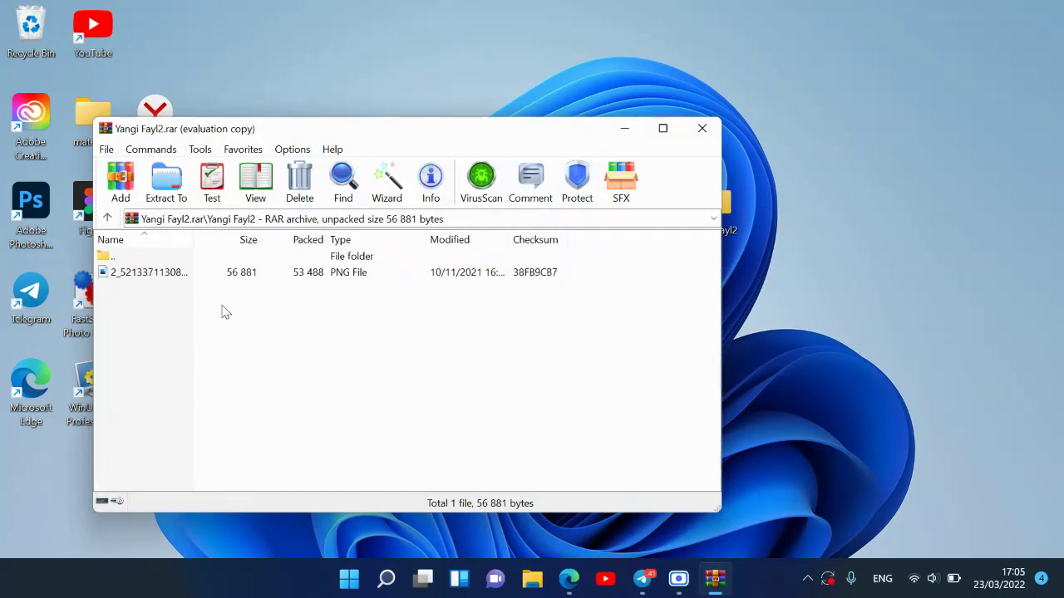
{"action": "left_click", "coordinate": [215, 276]}
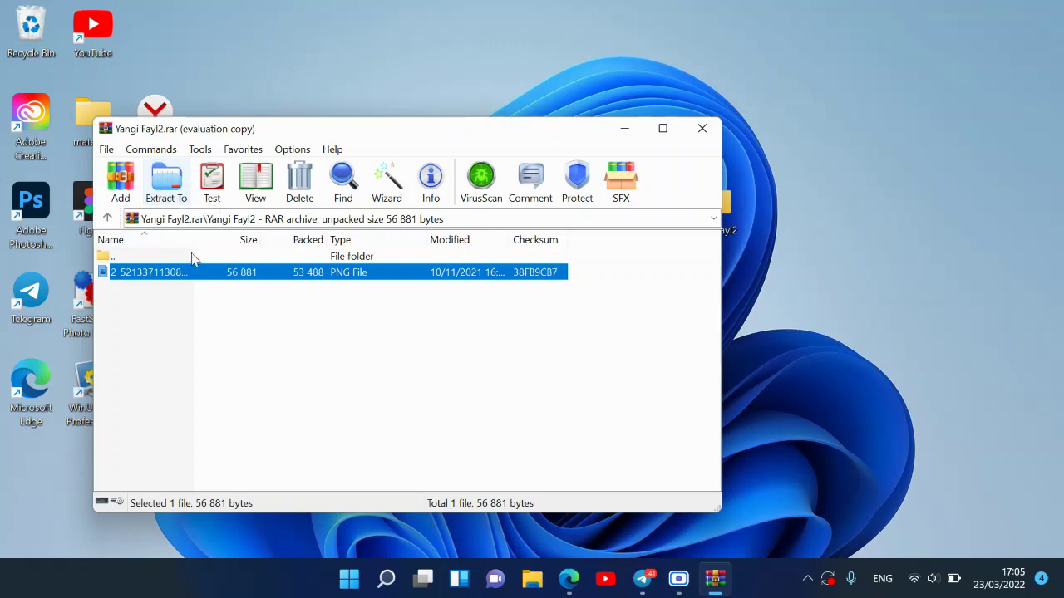
{"action": "right_click", "coordinate": [201, 277]}
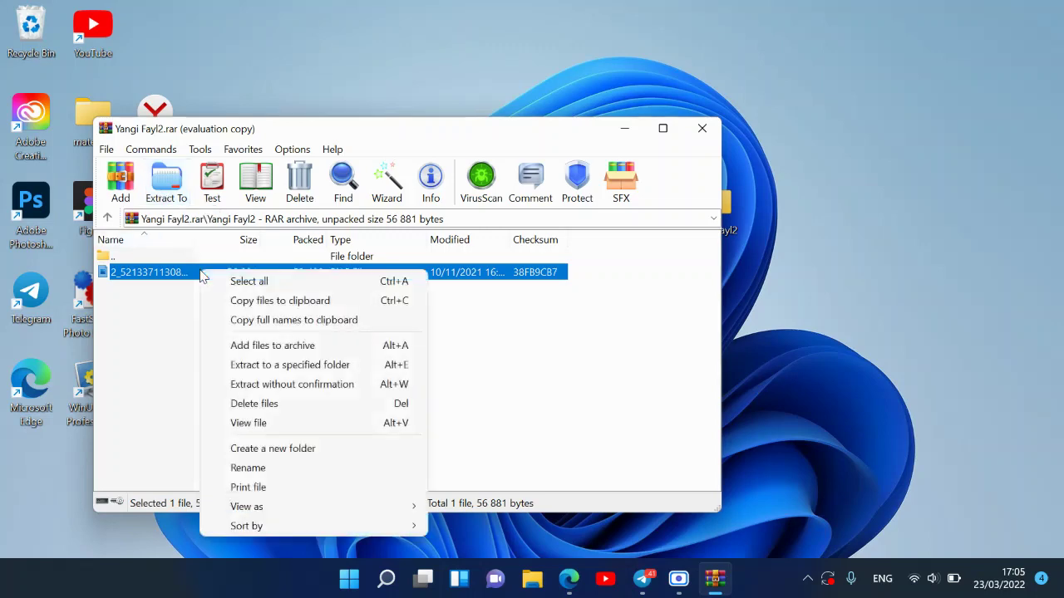
{"action": "left_click", "coordinate": [293, 371]}
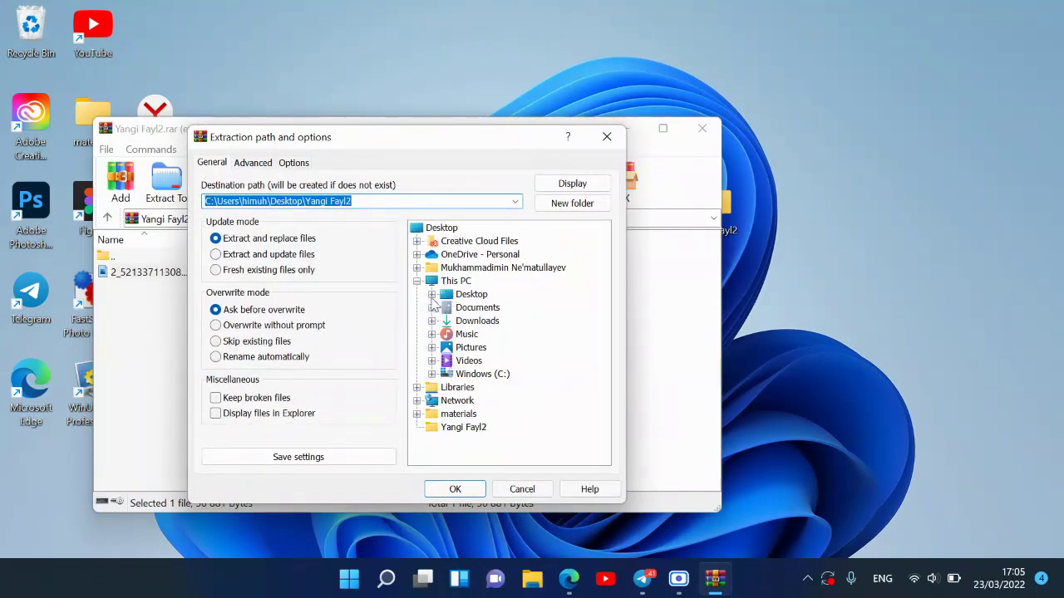
{"action": "left_click", "coordinate": [521, 490]}
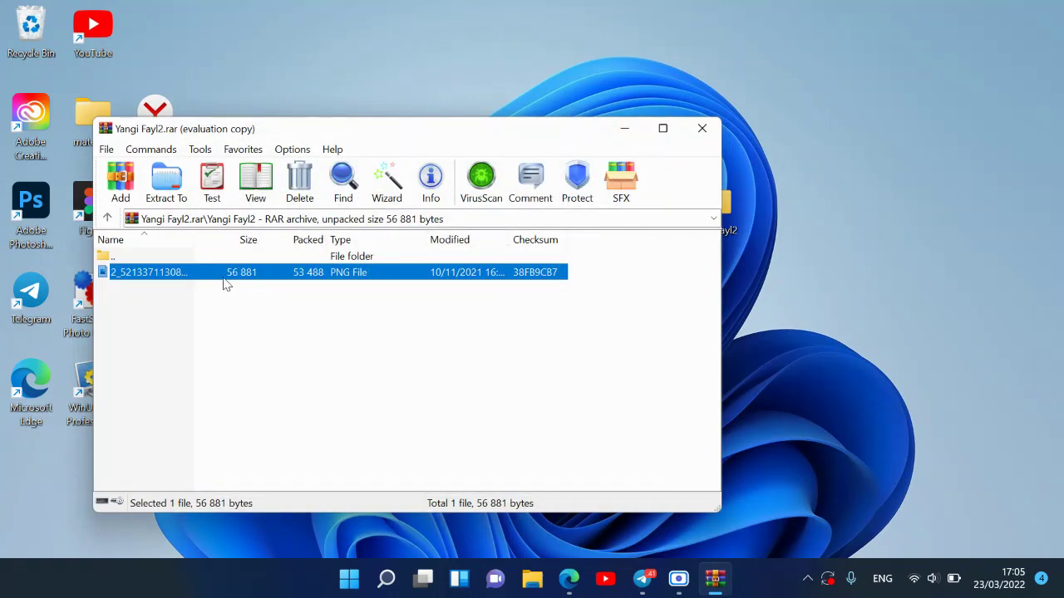
- Extract the PNG to the desktop without confirmation, entering the archive password
{"action": "right_click", "coordinate": [223, 284]}
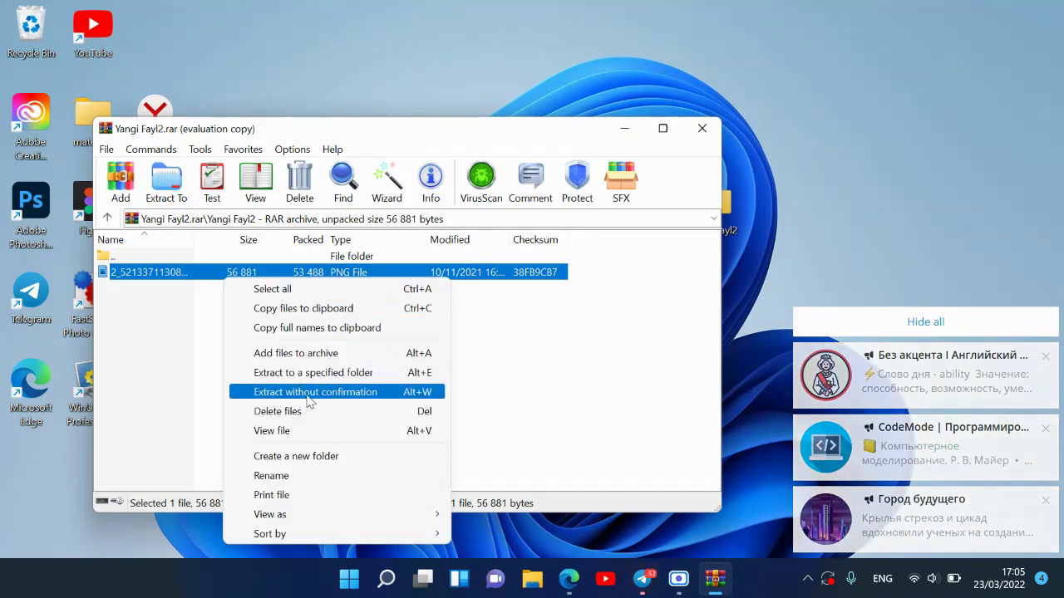
{"action": "left_click", "coordinate": [308, 399]}
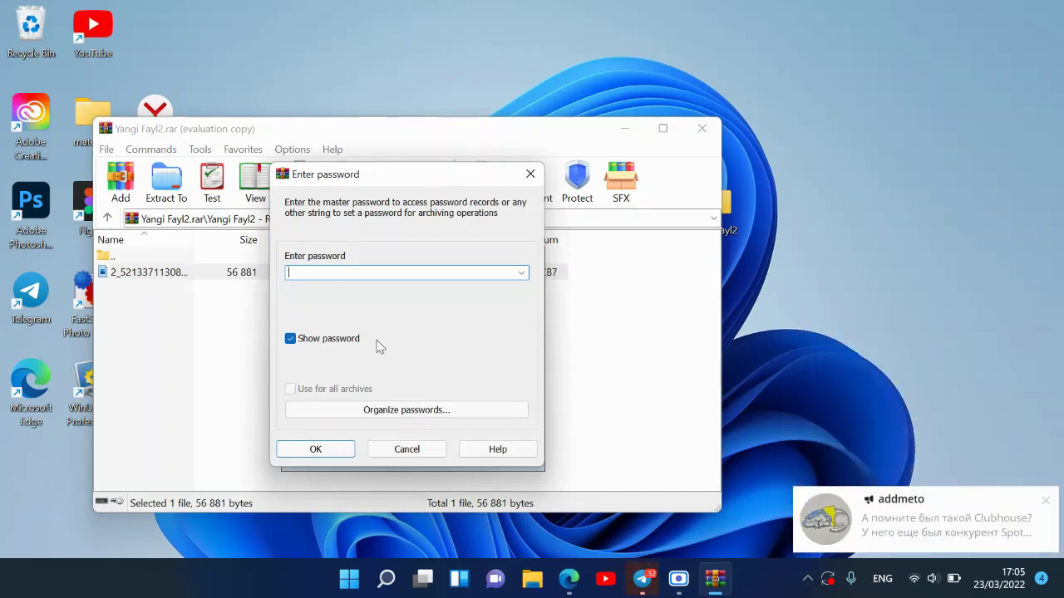
{"action": "type", "text": "12345"}
{"action": "left_click", "coordinate": [311, 449]}
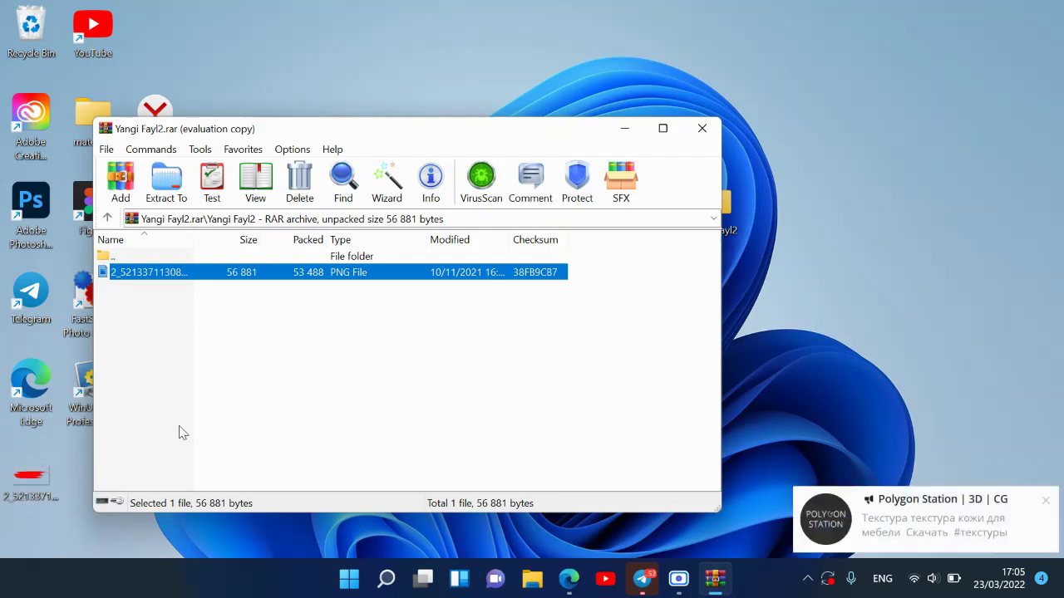
{"action": "left_click", "coordinate": [1045, 501]}
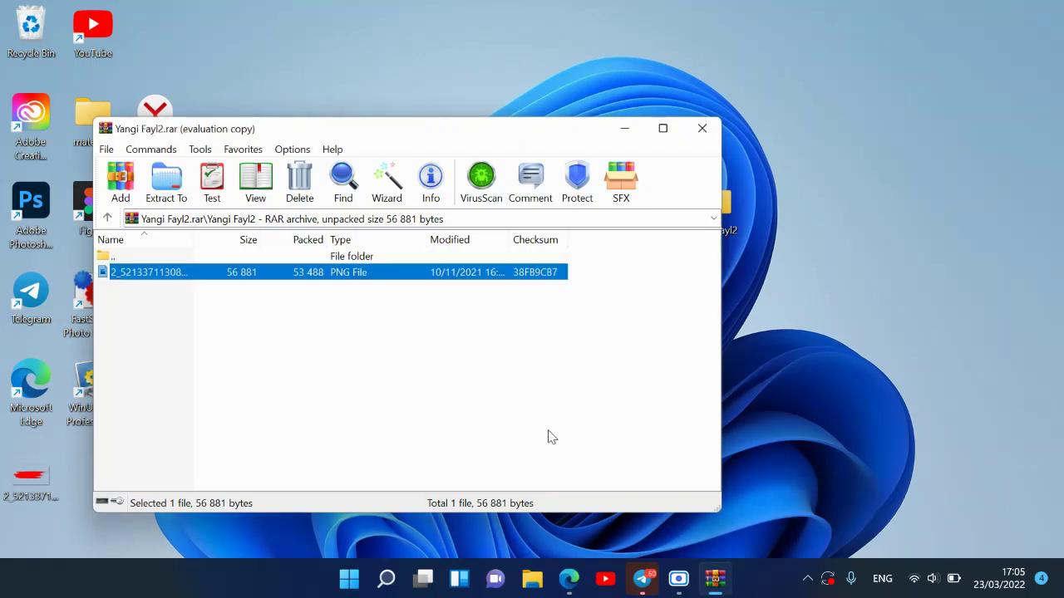
- Close the RAR archive, open Yangi Fayl2.zip and select the PNG inside its Yangi Fayl2 folder
{"action": "left_click", "coordinate": [702, 128]}
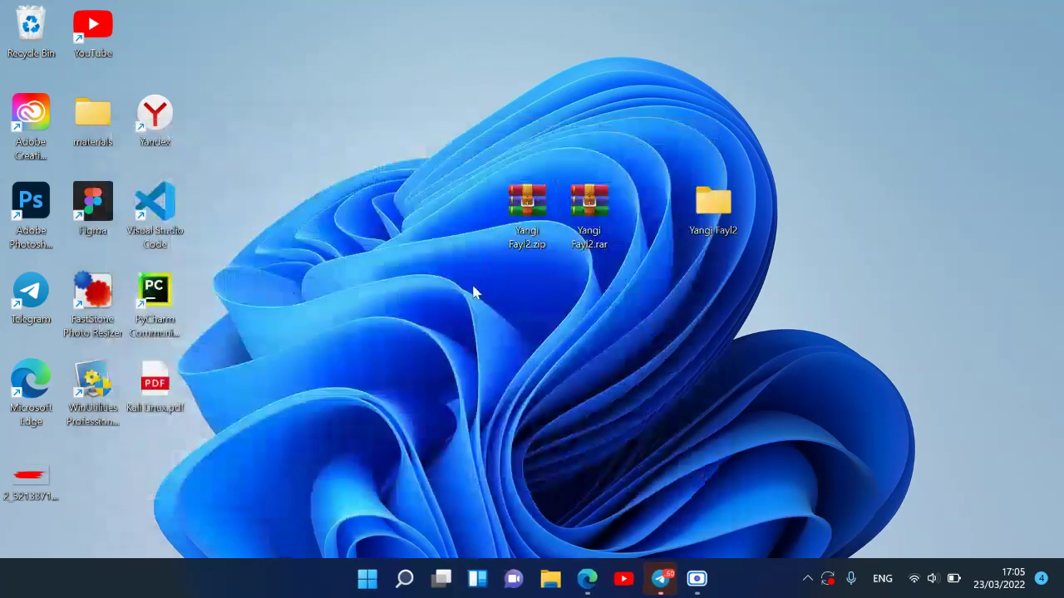
{"action": "double_click", "coordinate": [524, 214]}
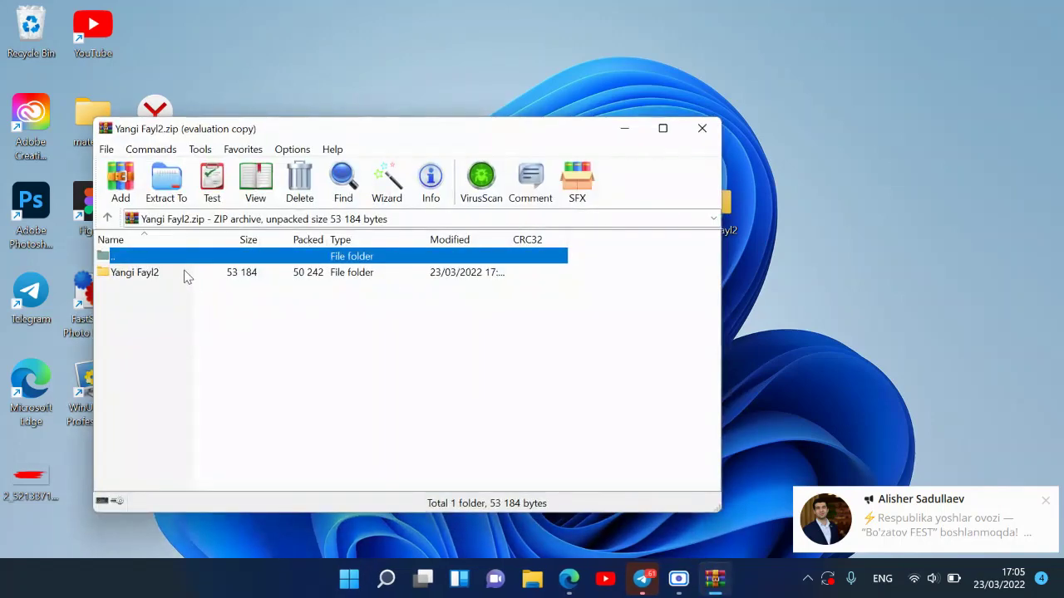
{"action": "double_click", "coordinate": [185, 273]}
{"action": "left_click", "coordinate": [158, 280]}
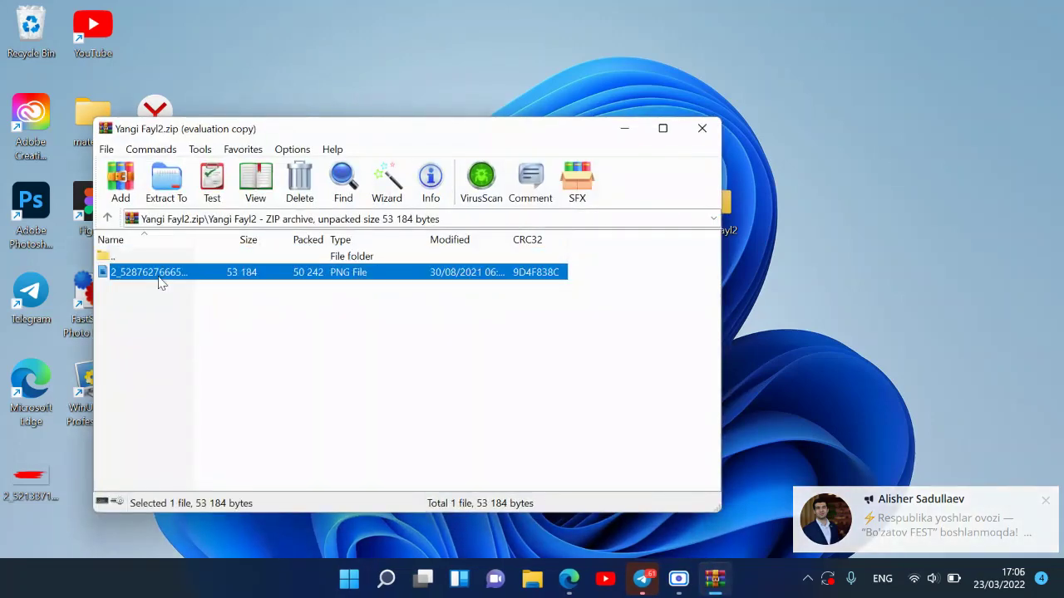
- Extract the telegram PNG to the desktop using the archive password, then close the ZIP window
{"action": "right_click", "coordinate": [160, 282]}
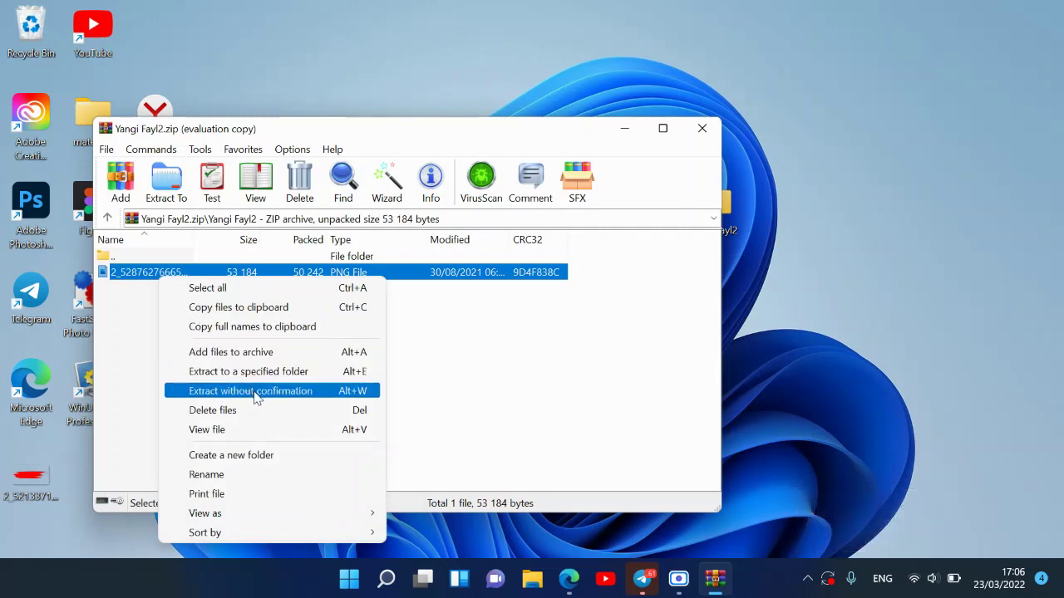
{"action": "left_click", "coordinate": [256, 391]}
{"action": "type", "text": "12345"}
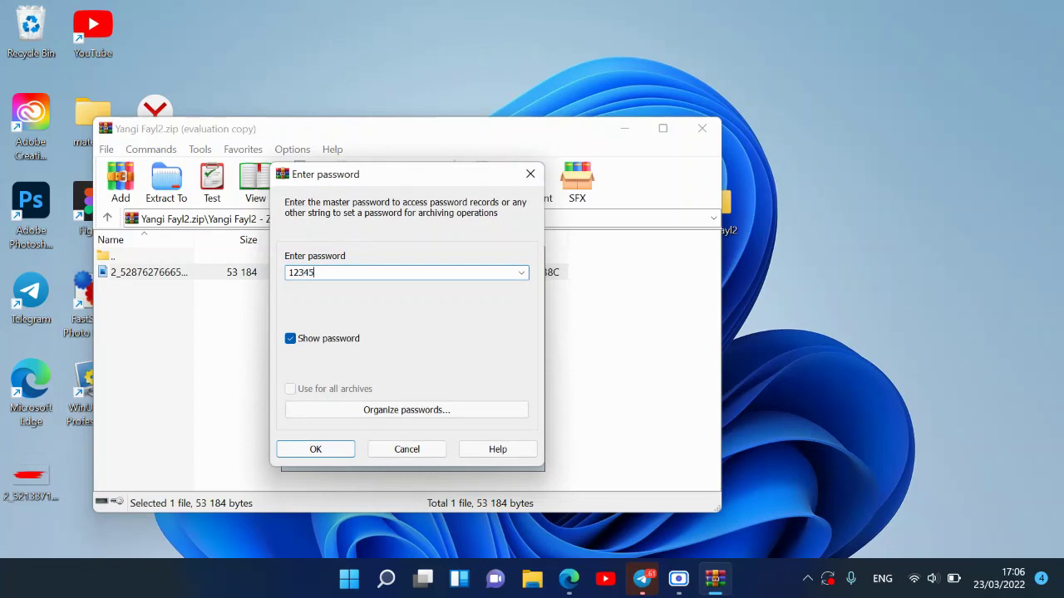
{"action": "type", "text": "6"}
{"action": "key", "text": "Return"}
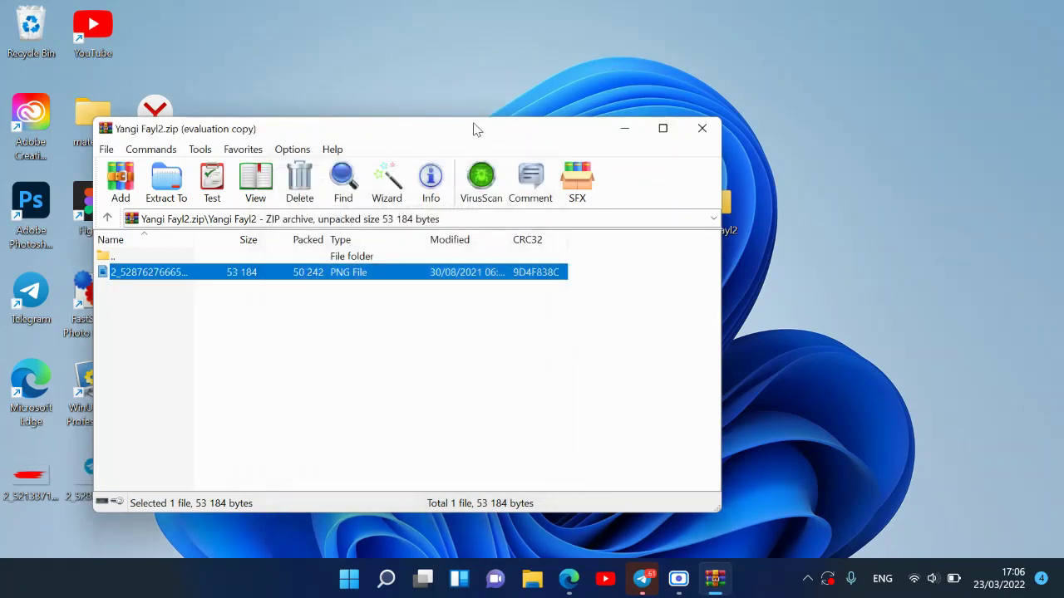
{"action": "left_click_drag", "start_coordinate": [476, 130], "coordinate": [522, 129]}
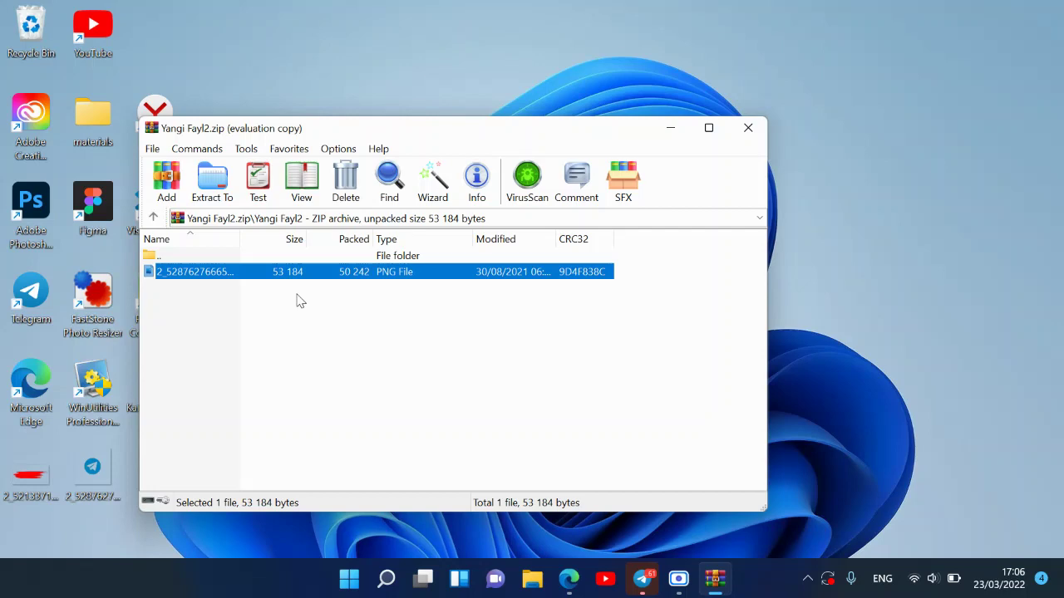
{"action": "left_click", "coordinate": [746, 127]}
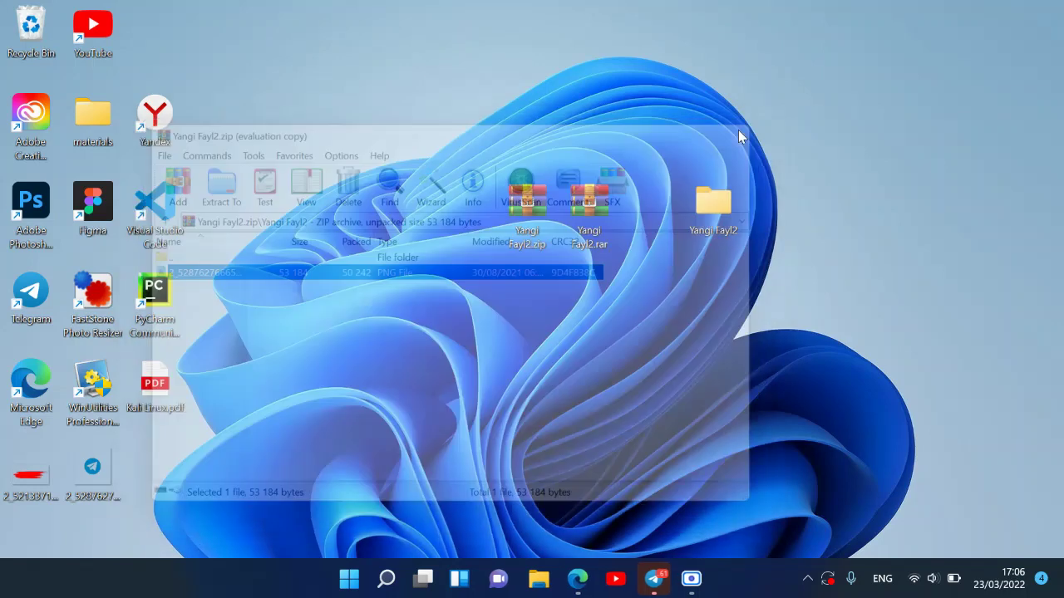